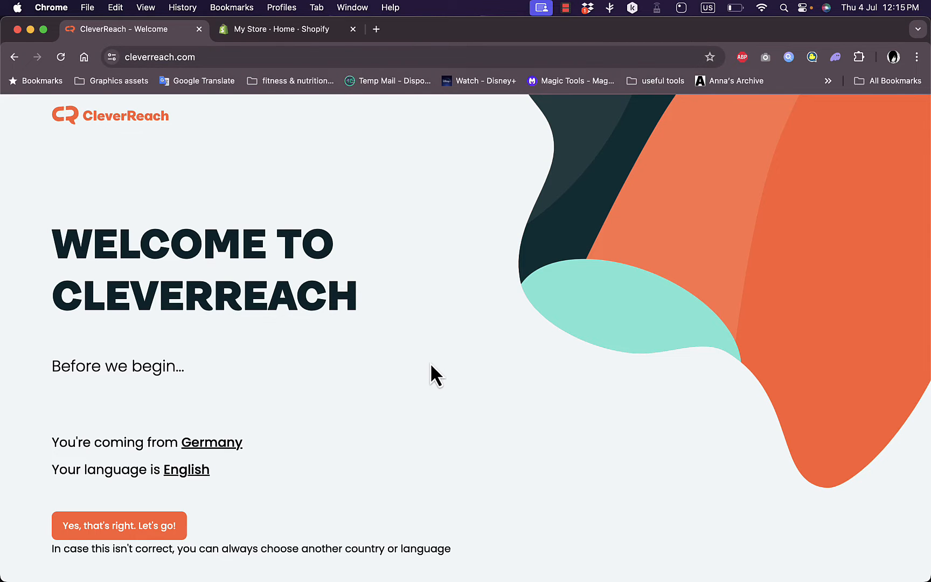
Examine the country and language versions offered for Europe, America and the rest of the world on the CleverReach welcome page
scroll(431, 366, down, 10)
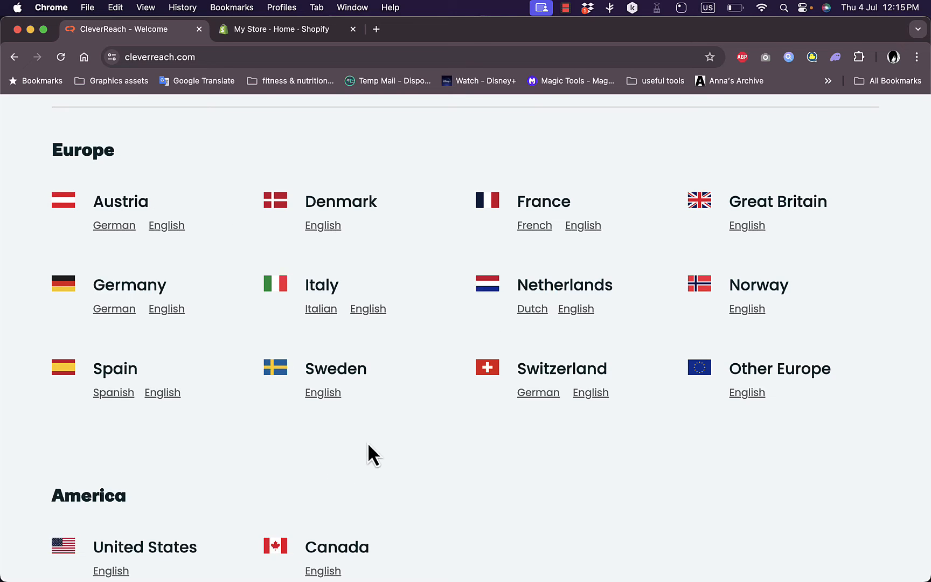
scroll(368, 445, down, 5)
scroll(368, 444, up, 15)
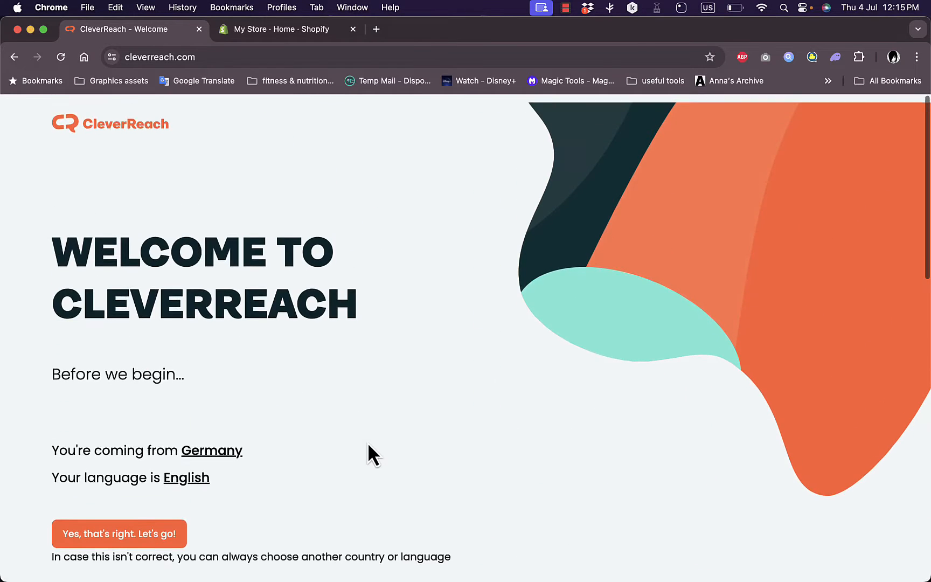
scroll(367, 445, down, 2)
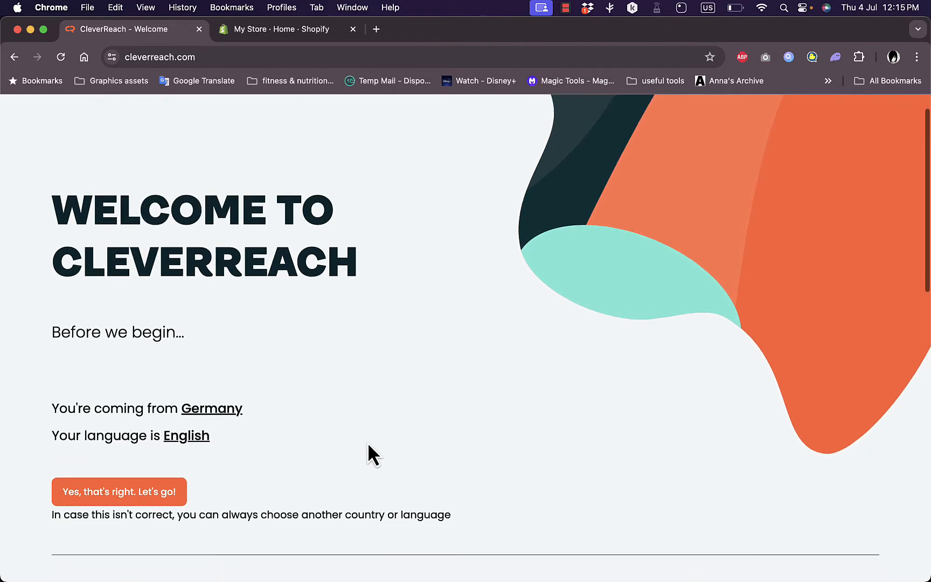
scroll(368, 445, down, 10)
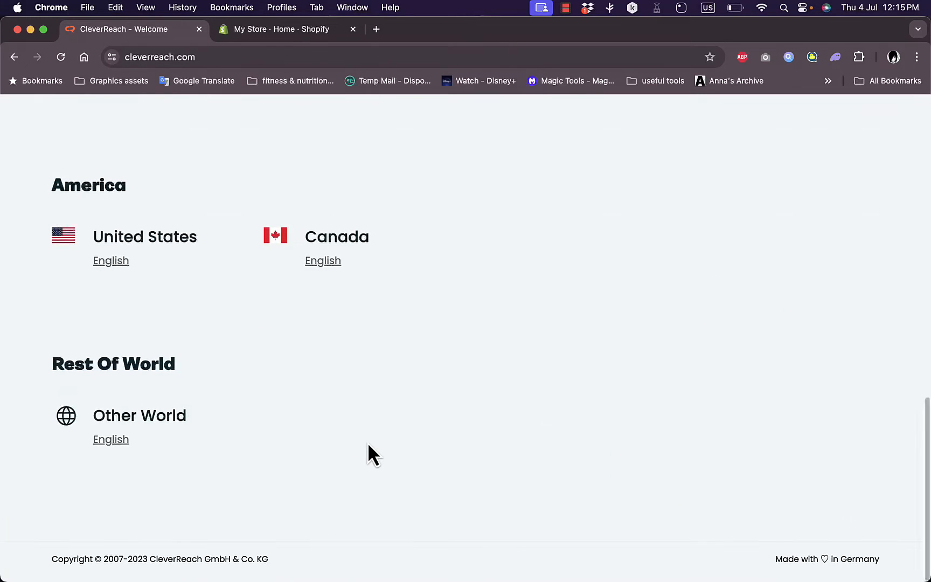
scroll(531, 390, up, 15)
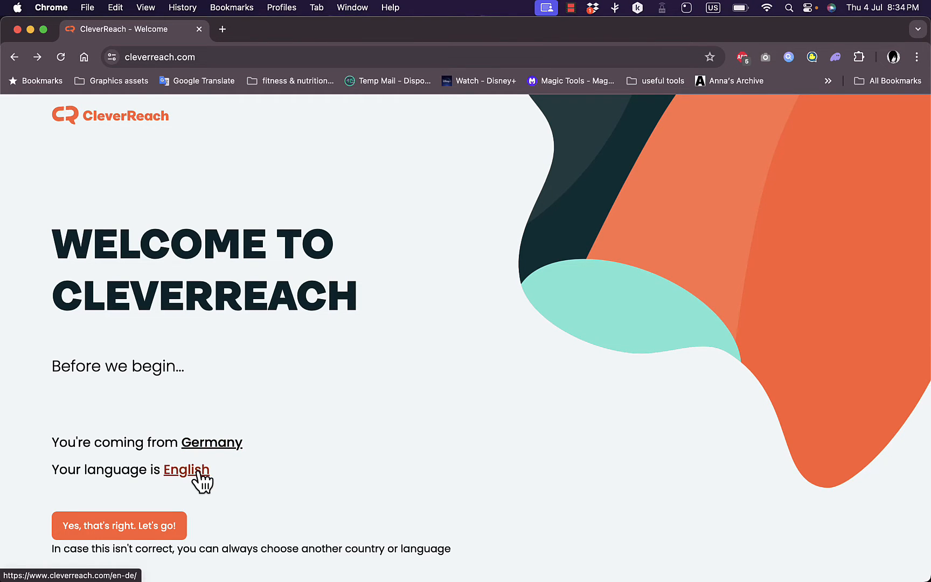
scroll(484, 476, down, 15)
scroll(483, 476, up, 3)
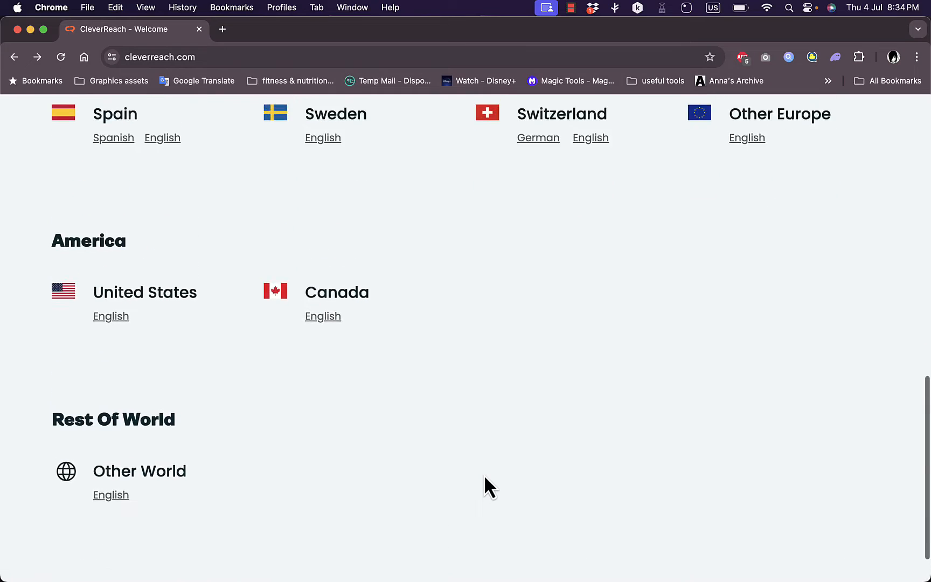
scroll(483, 488, up, 10)
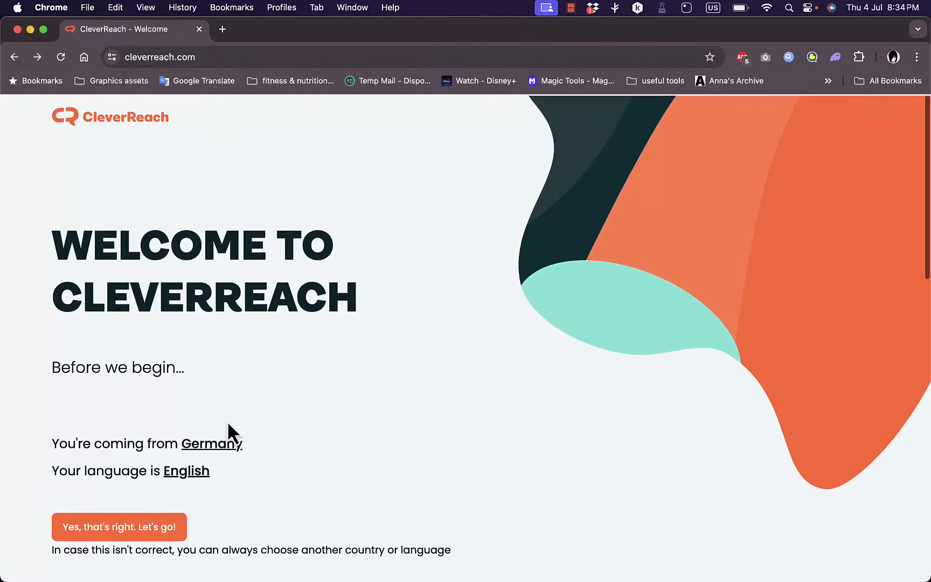
scroll(369, 452, down, 2)
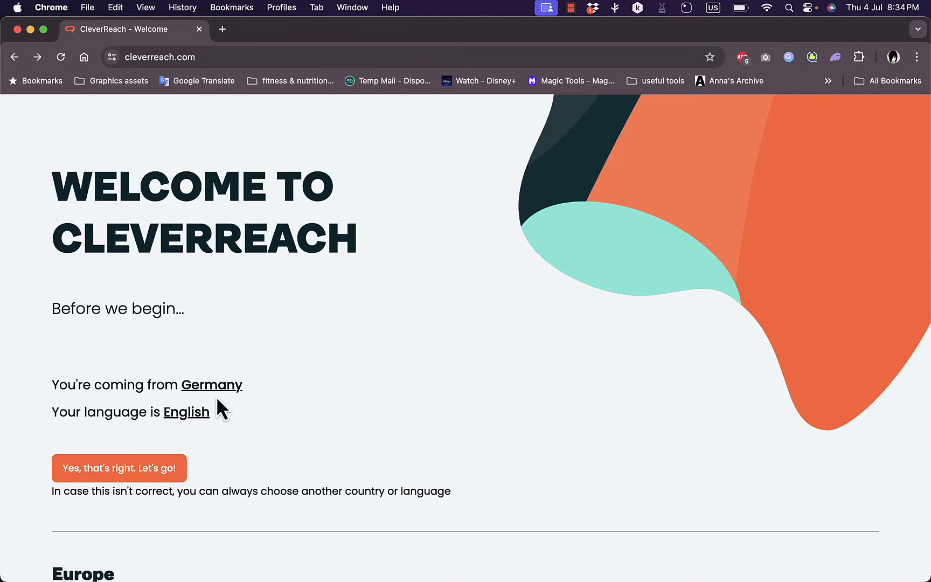
scroll(358, 409, down, 5)
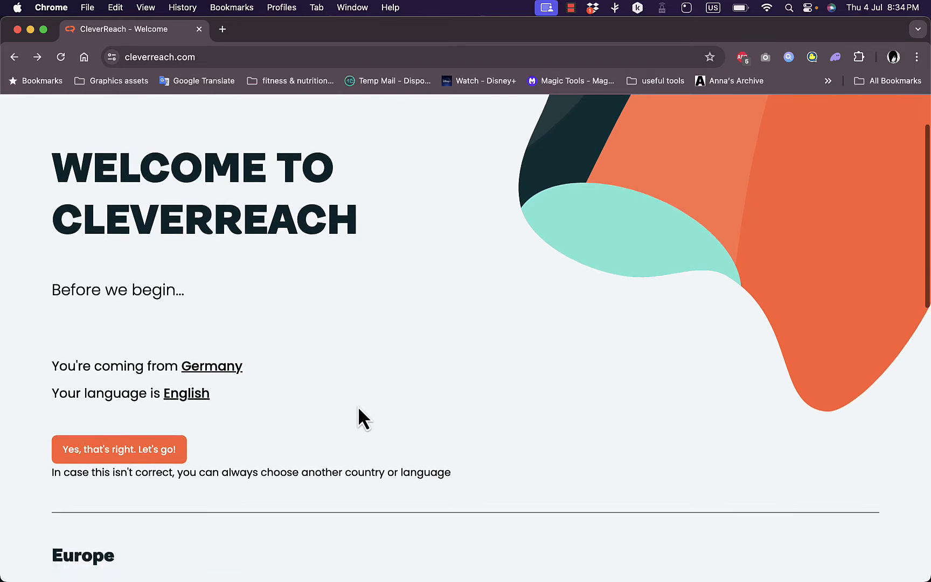
scroll(358, 410, down, 6)
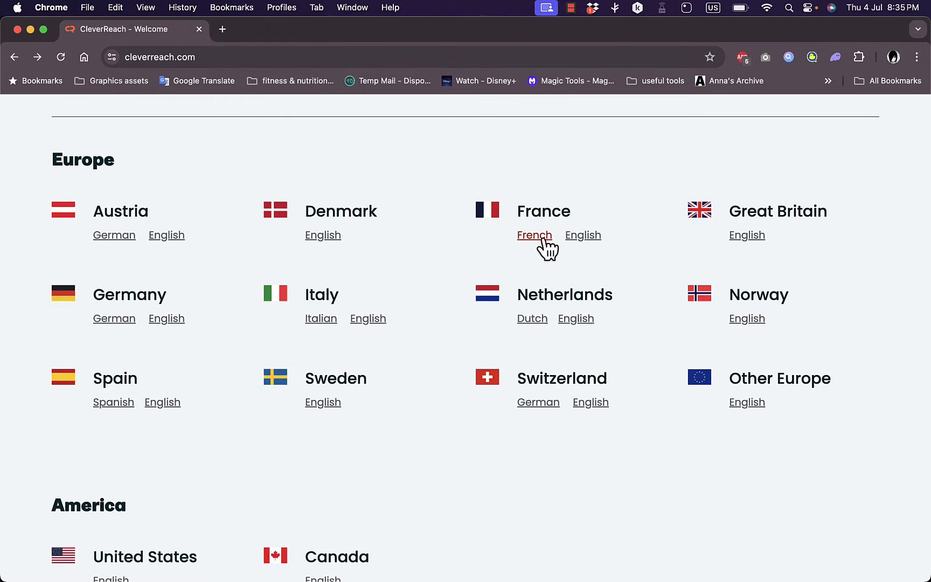
scroll(330, 318, down, 2)
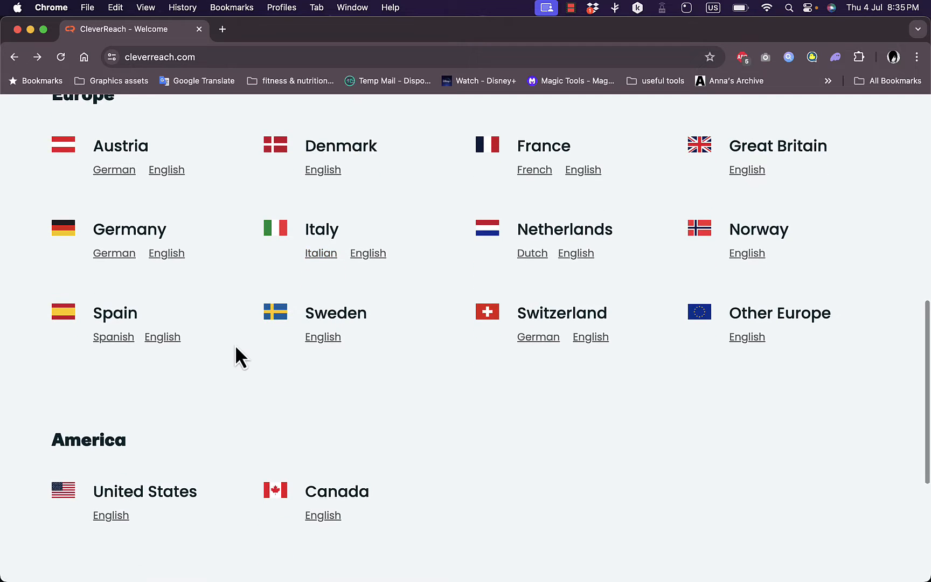
scroll(237, 356, down, 5)
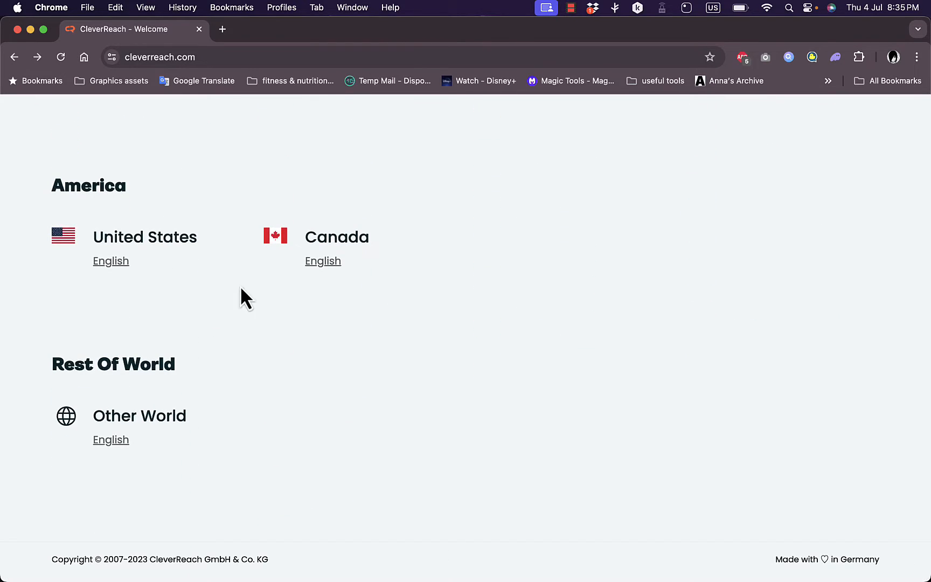
scroll(393, 270, up, 10)
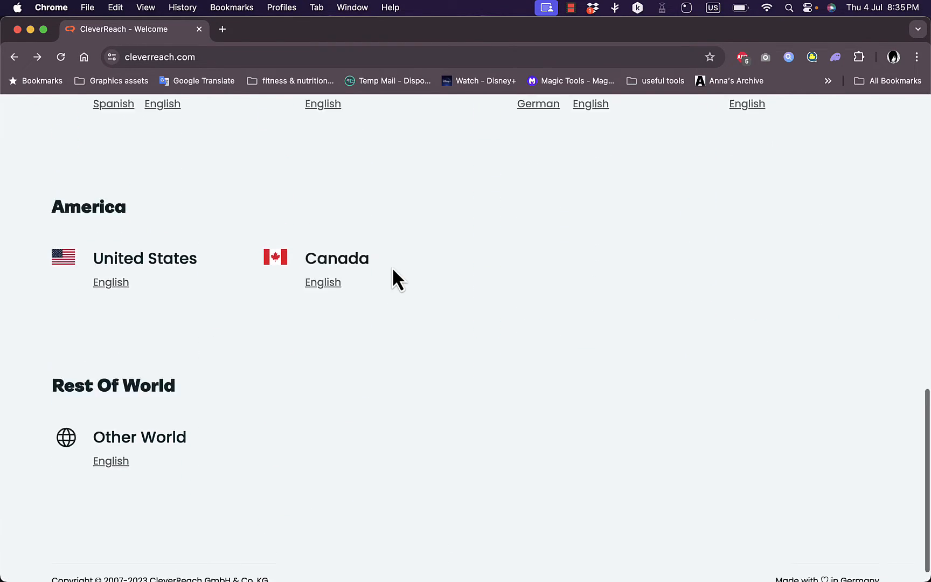
scroll(392, 269, down, 10)
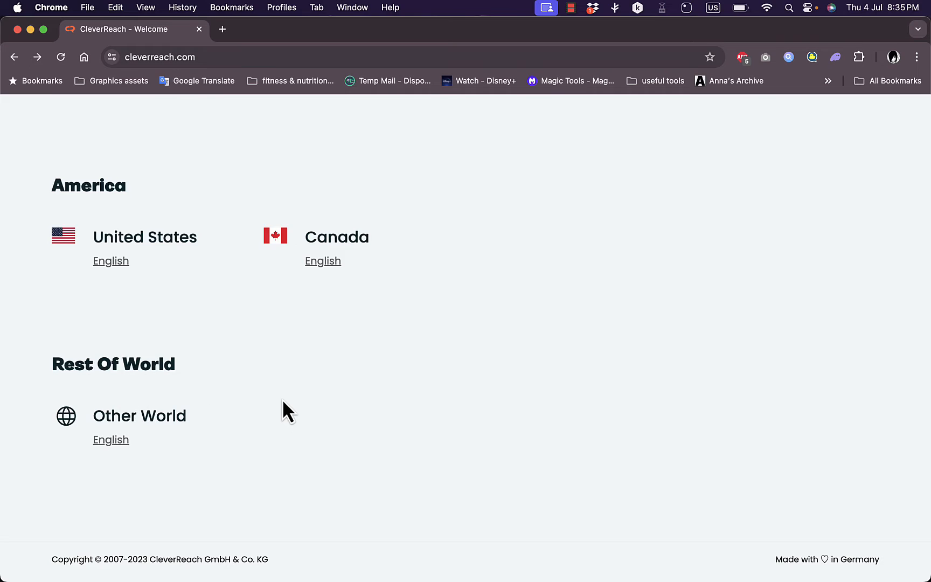
Confirm Germany as the country and English as the language to enter the CleverReach site
scroll(282, 401, up, 15)
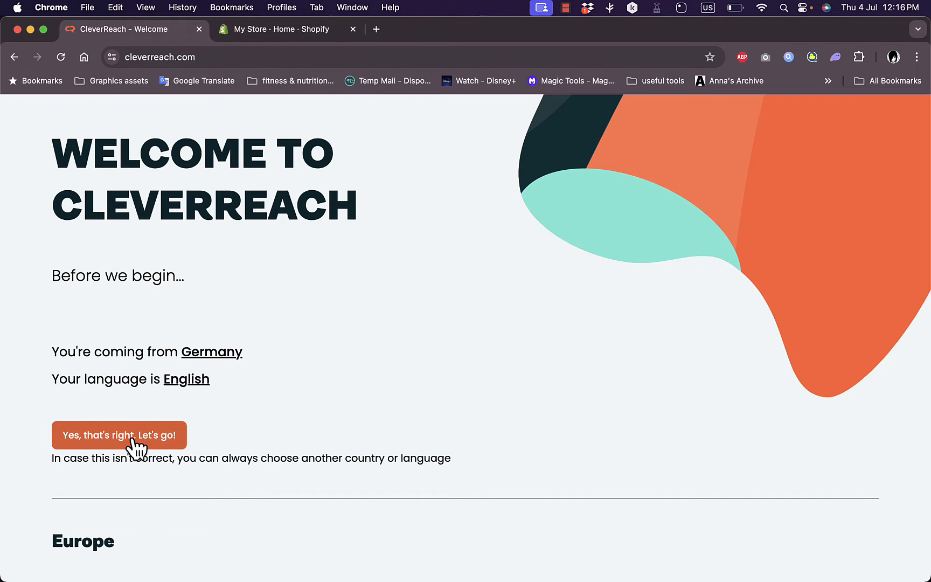
click(117, 437)
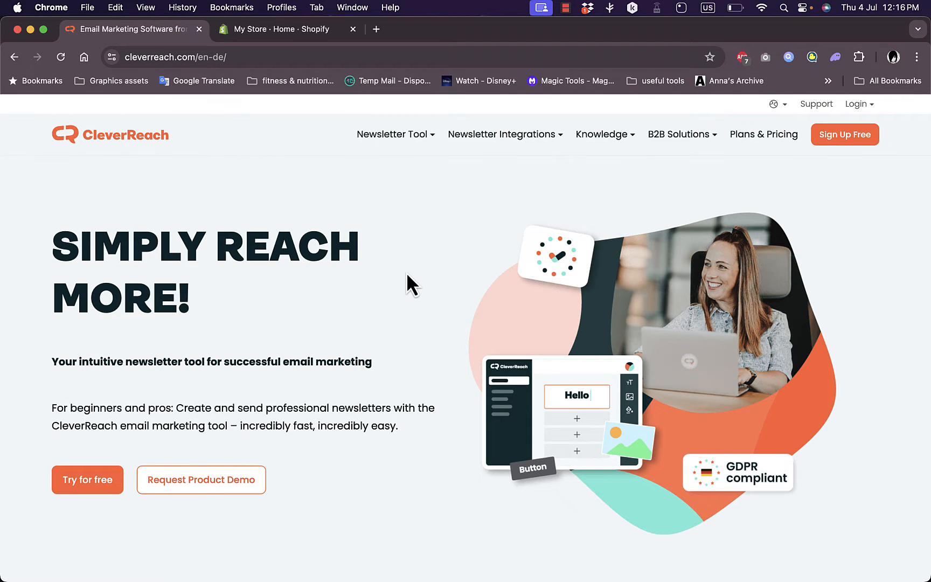
Examine the homepage's newsletter software overview, including the editor preview and the key benefits of the service
scroll(406, 273, down, 8)
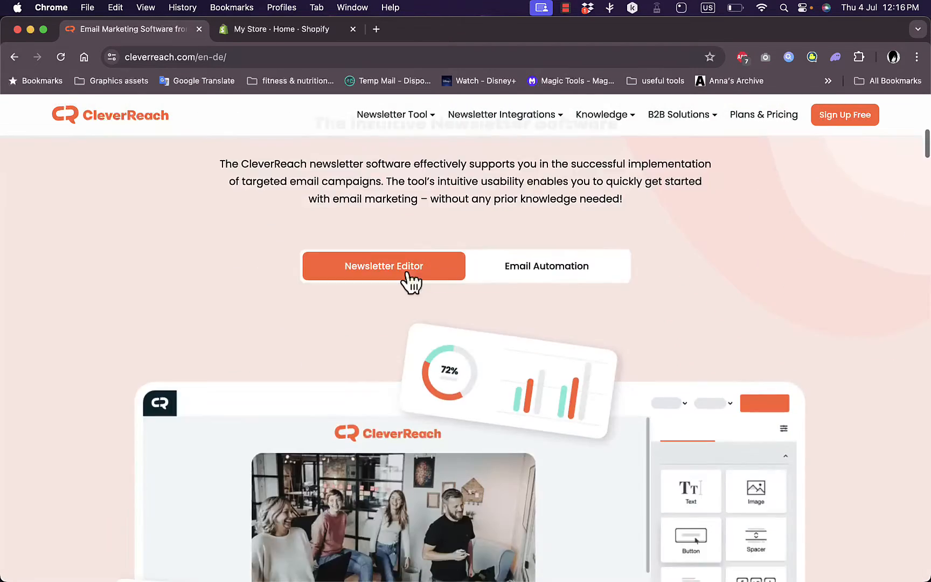
scroll(407, 278, up, 5)
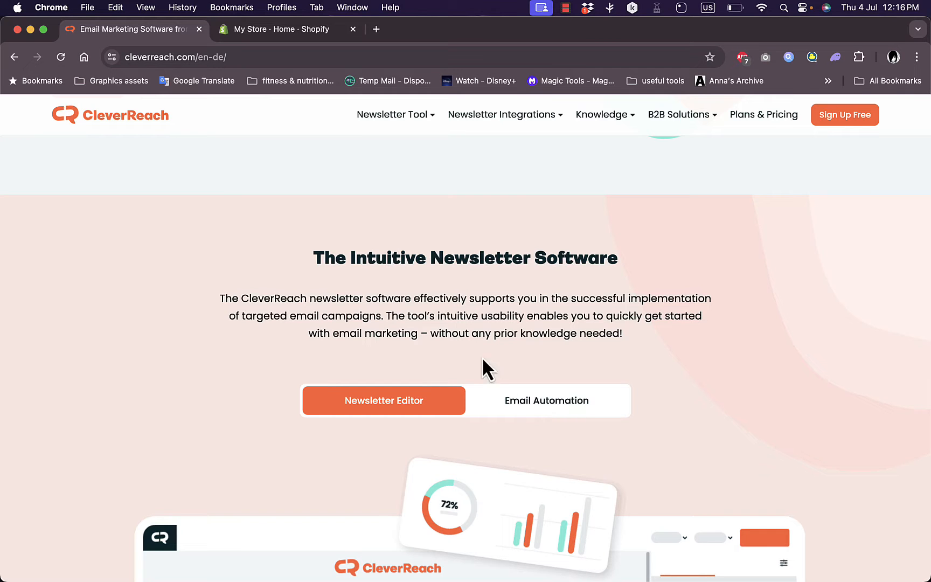
scroll(458, 319, down, 6)
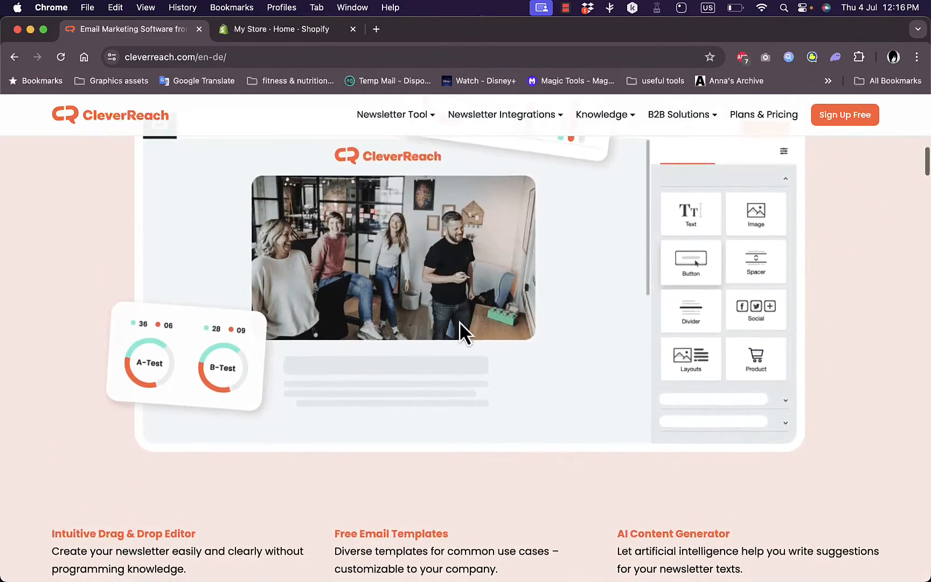
scroll(459, 320, up, 3)
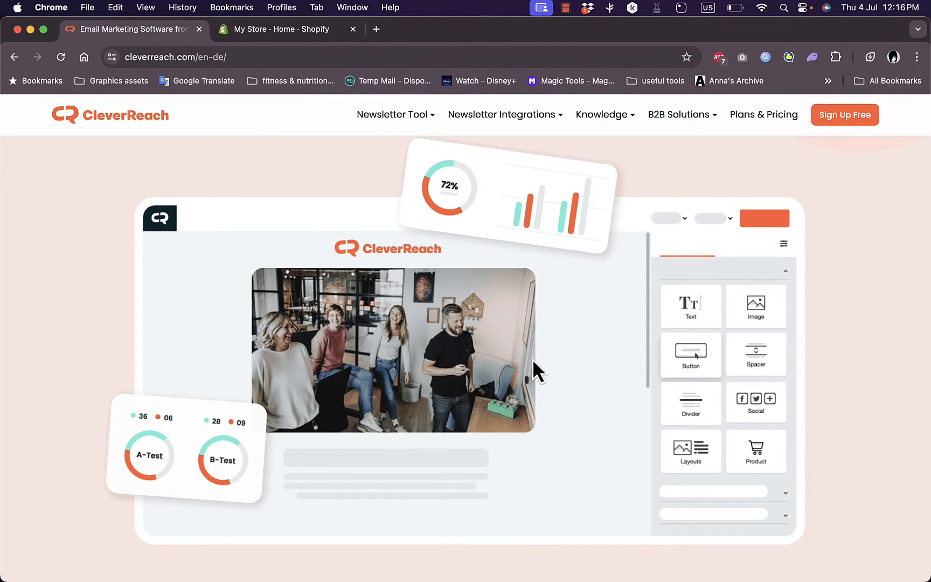
scroll(532, 359, down, 8)
scroll(361, 334, down, 2)
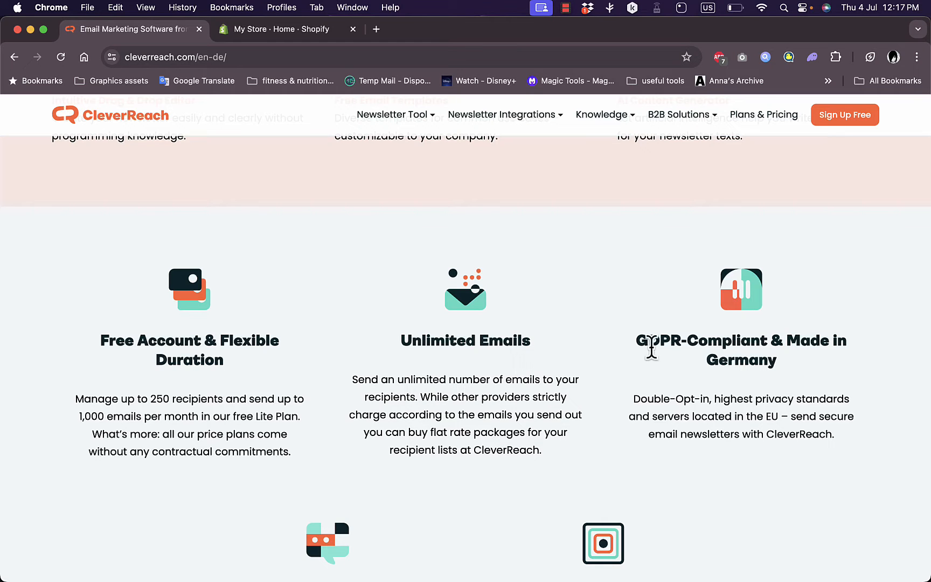
scroll(507, 345, down, 6)
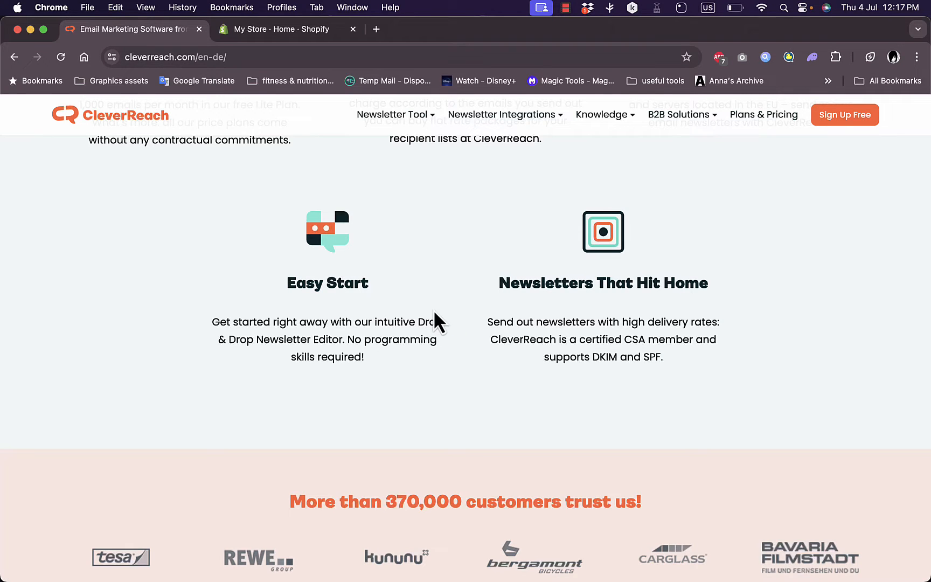
Examine the homepage sections on customers, the free Lite Plan, the AI content generator, integrations and email deliverability
scroll(460, 323, down, 5)
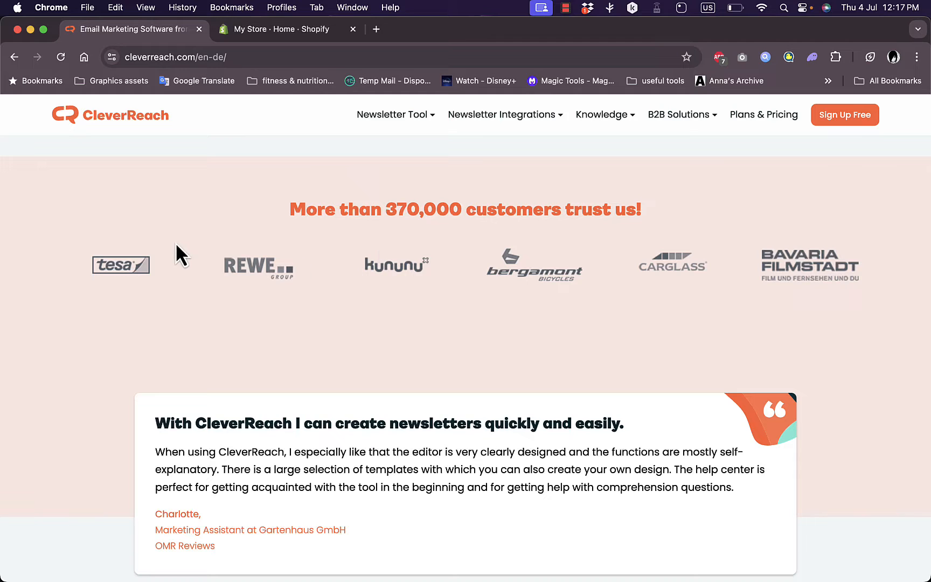
scroll(465, 323, down, 7)
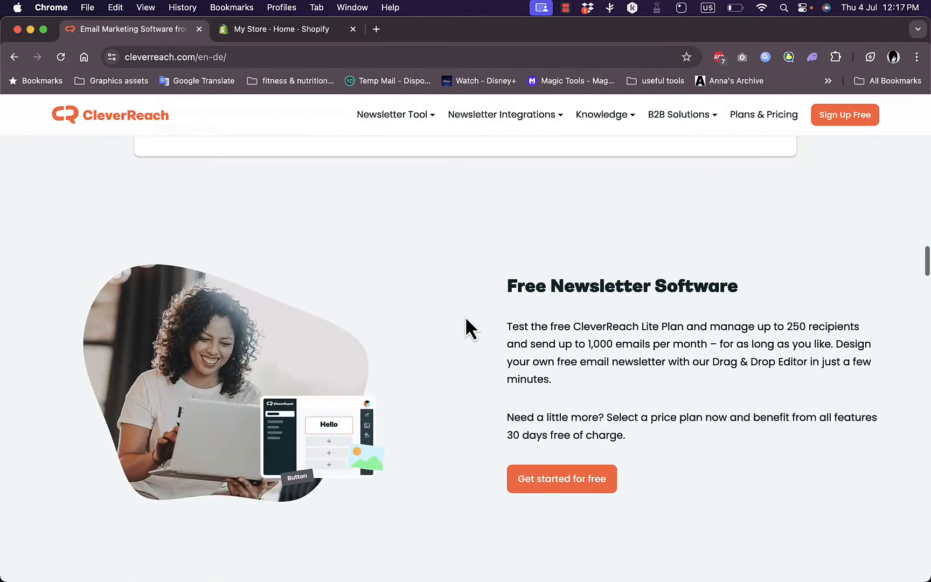
scroll(467, 321, down, 2)
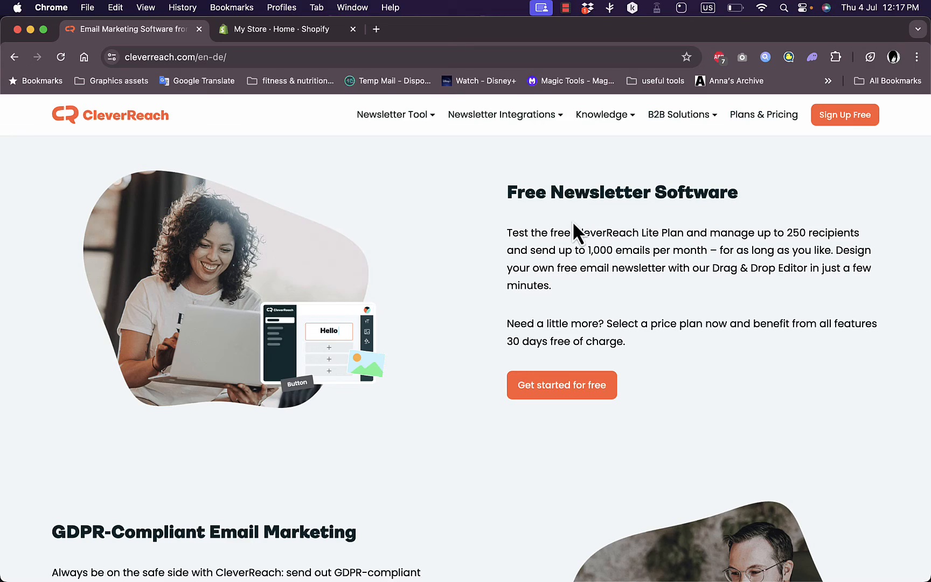
scroll(565, 243, down, 10)
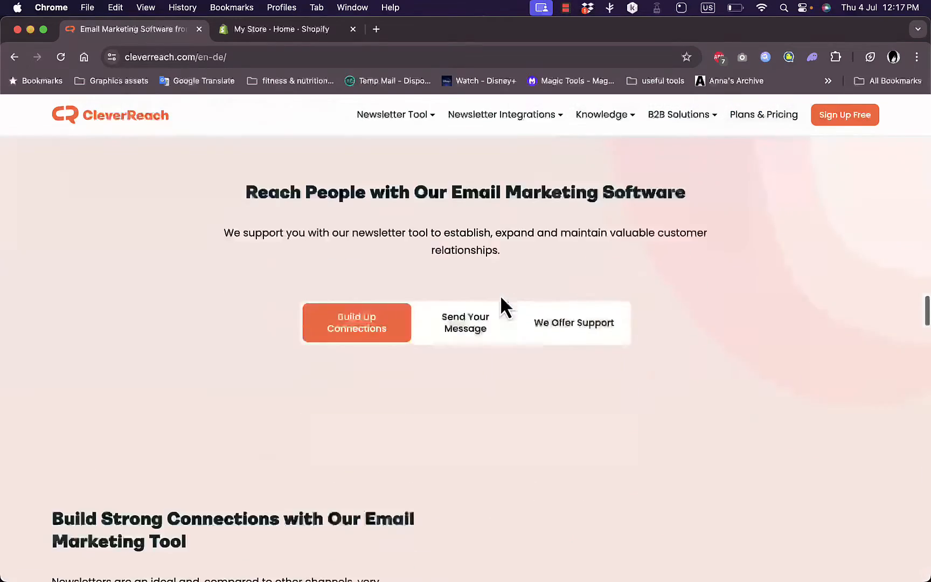
scroll(504, 304, up, 3)
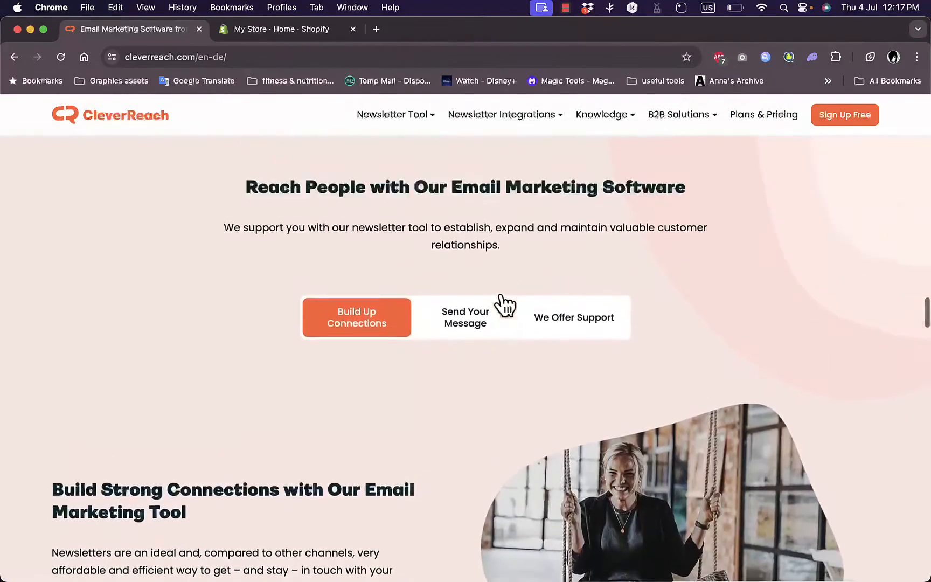
scroll(503, 304, down, 10)
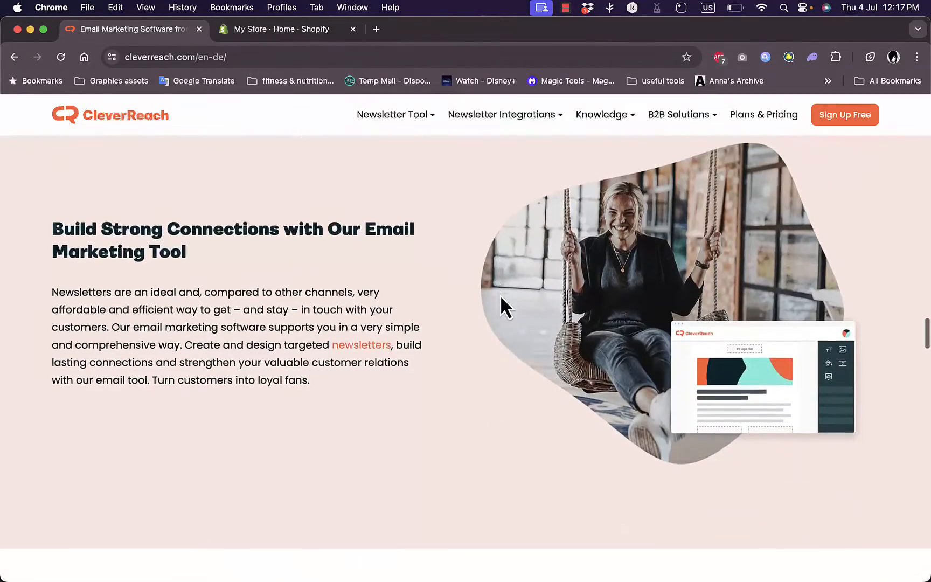
scroll(501, 298, down, 3)
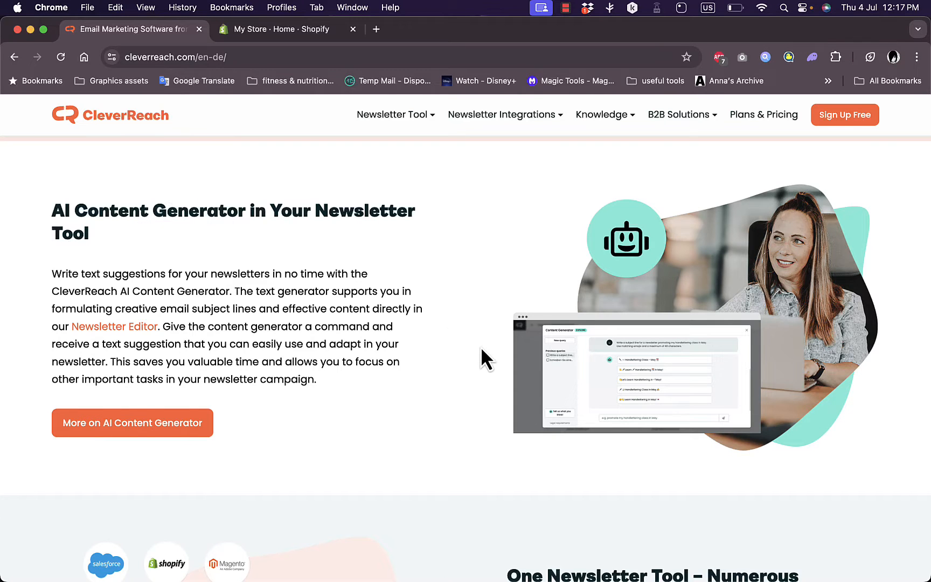
scroll(481, 349, down, 10)
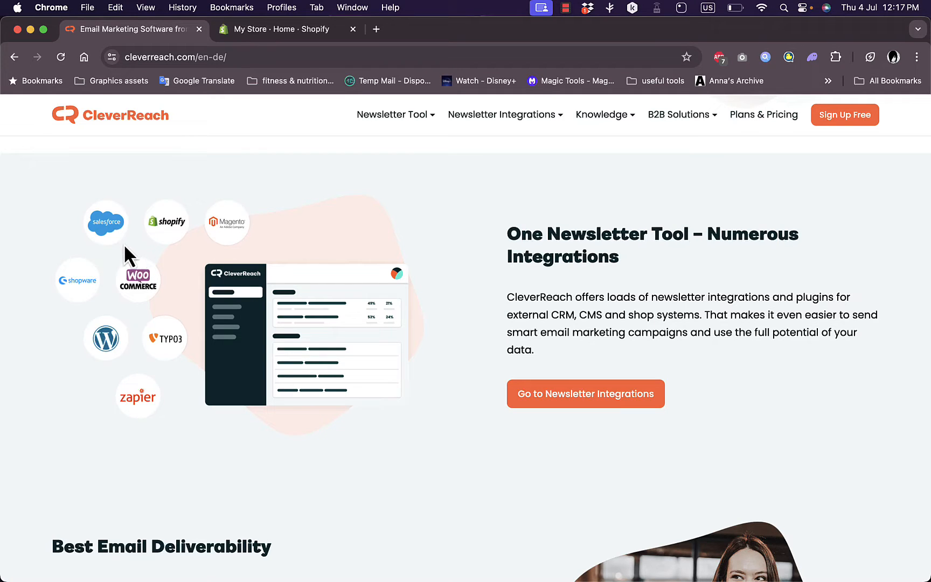
scroll(451, 284, down, 17)
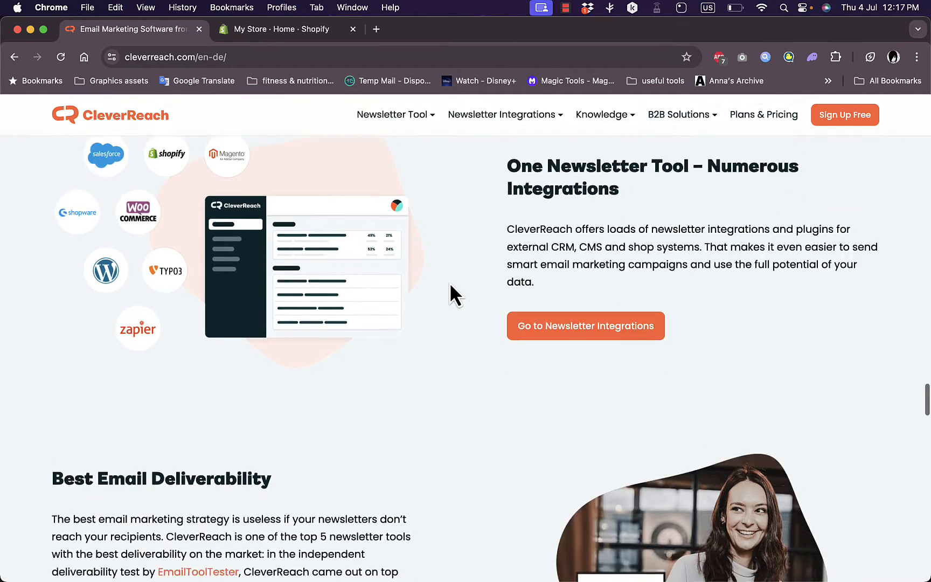
scroll(449, 279, down, 20)
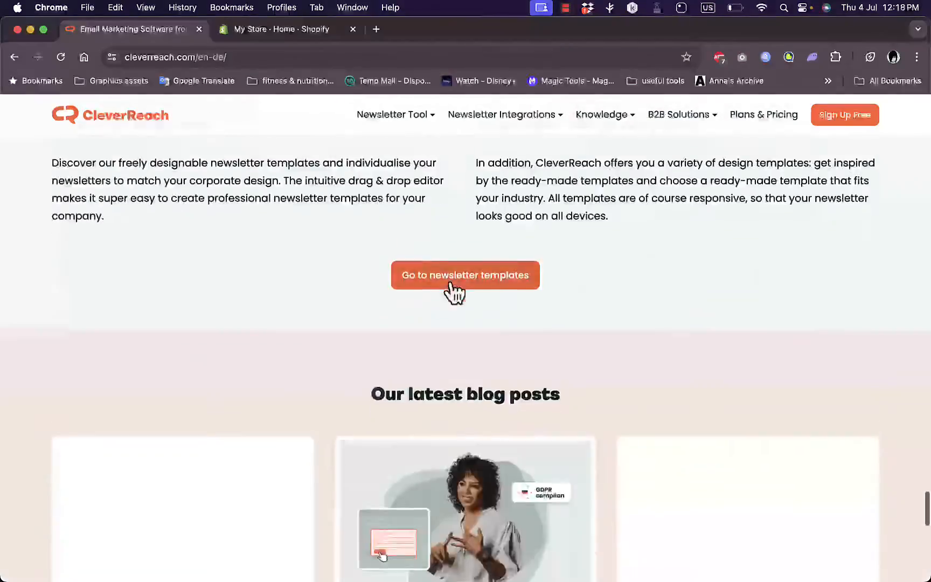
scroll(449, 282, up, 20)
scroll(450, 287, up, 10)
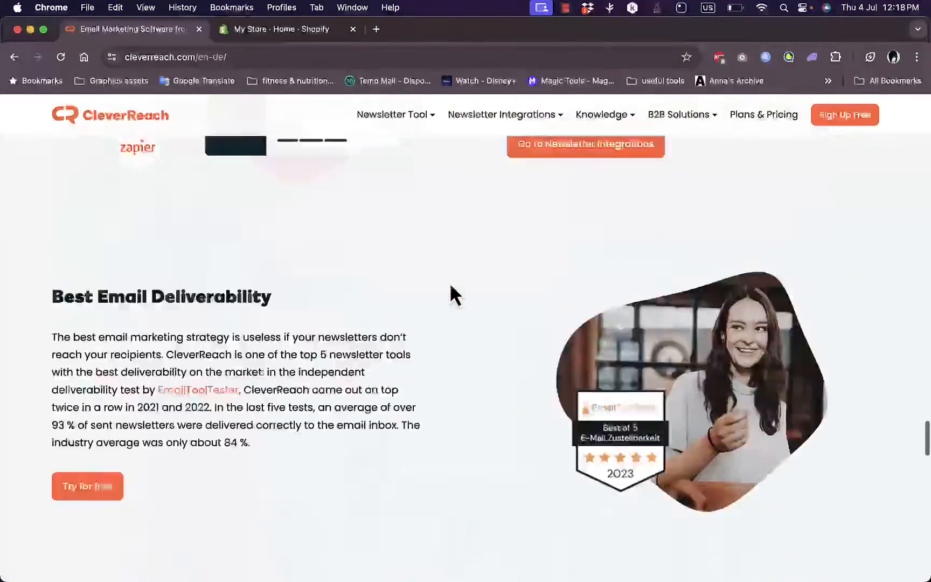
On the Plans & Pricing page, check the price of the ESSENTIAL plan for 25.000 recipients and the ENTERPRISE plan for 1.000.000 emails
scroll(450, 286, down, 20)
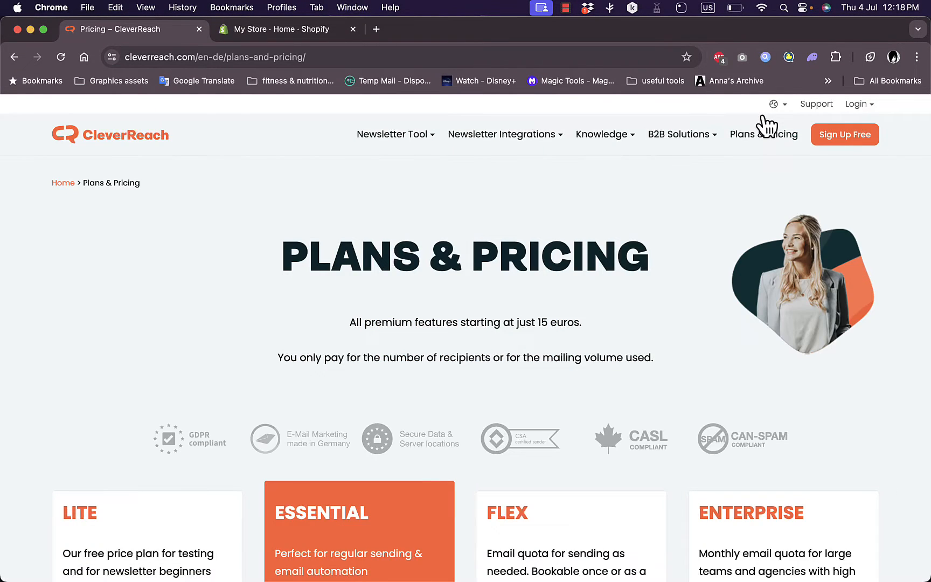
scroll(456, 248, down, 4)
scroll(455, 242, down, 1)
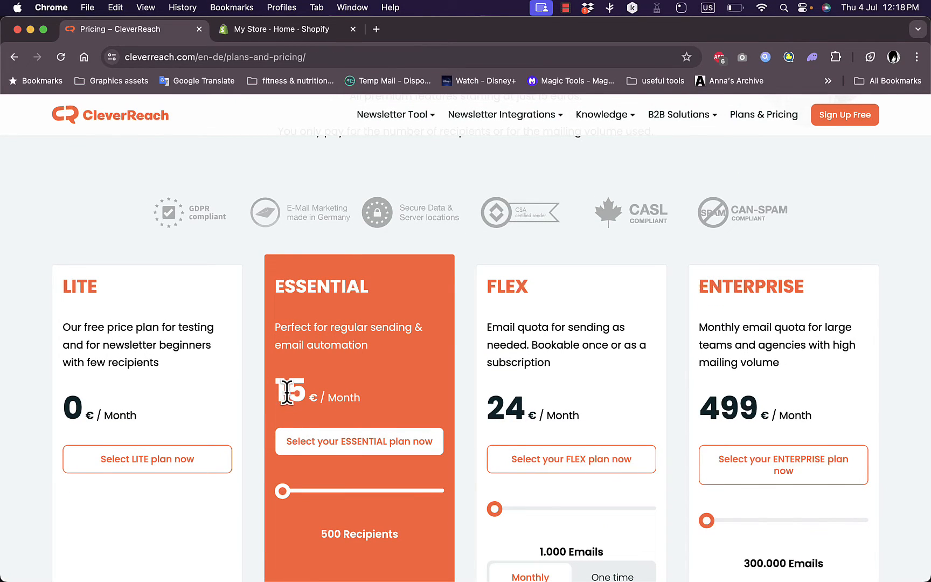
drag(287, 499, 359, 499)
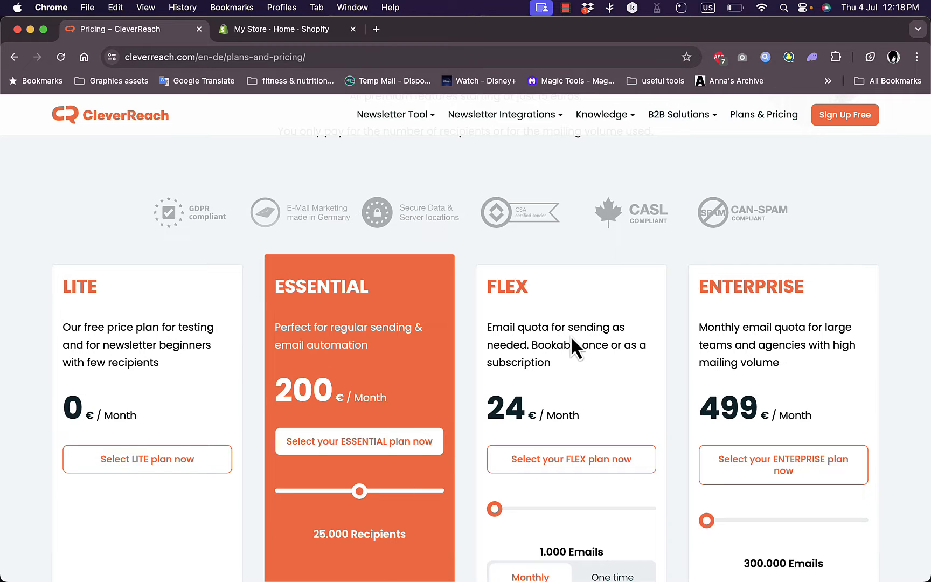
scroll(572, 340, down, 3)
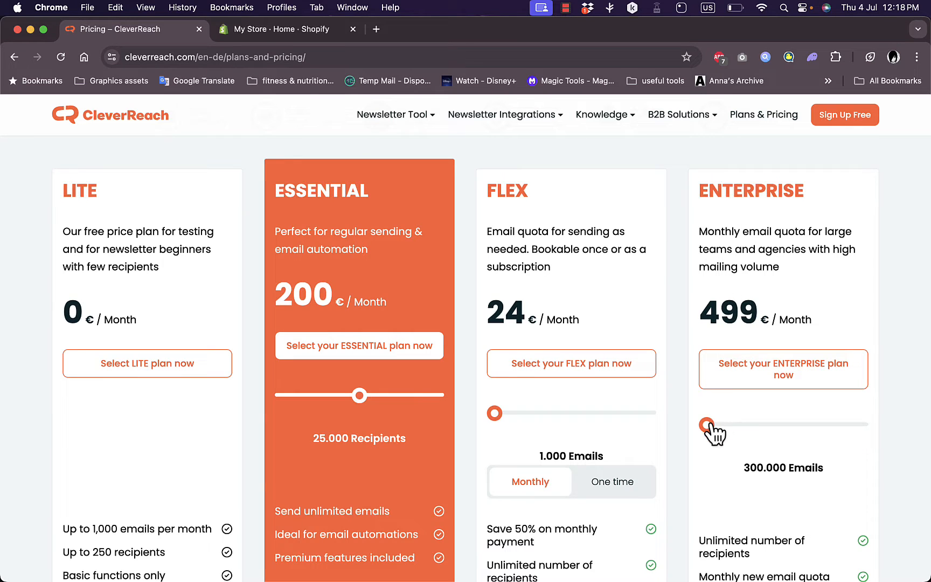
drag(708, 426, 730, 431)
Compare the features included in the price plans and select the free LITE plan
scroll(679, 427, down, 5)
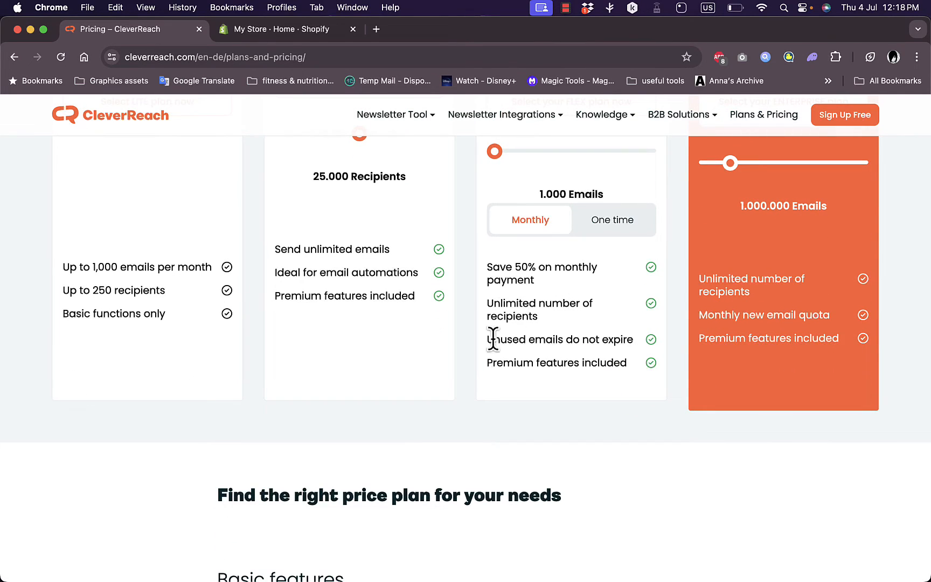
scroll(478, 355, down, 20)
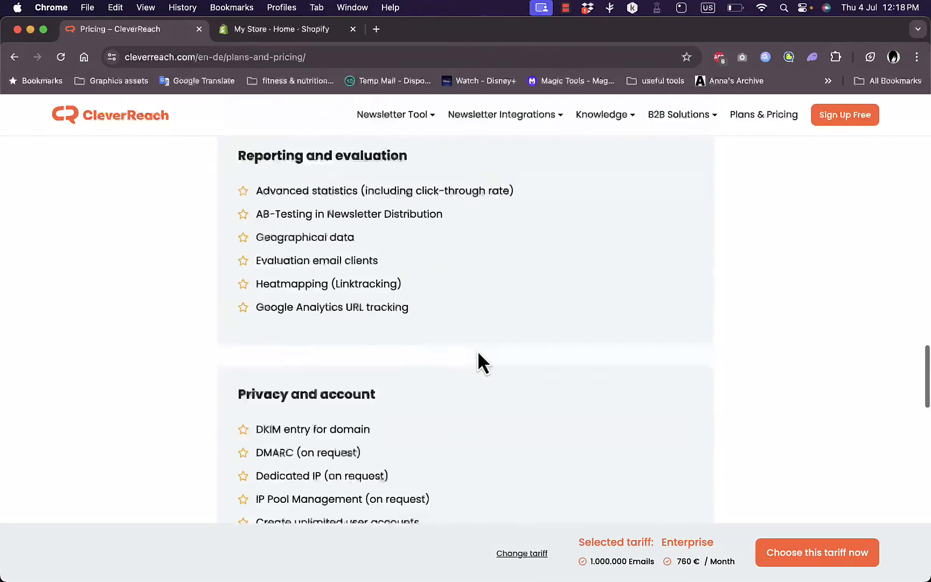
scroll(477, 362, down, 15)
scroll(478, 362, up, 20)
scroll(197, 358, down, 3)
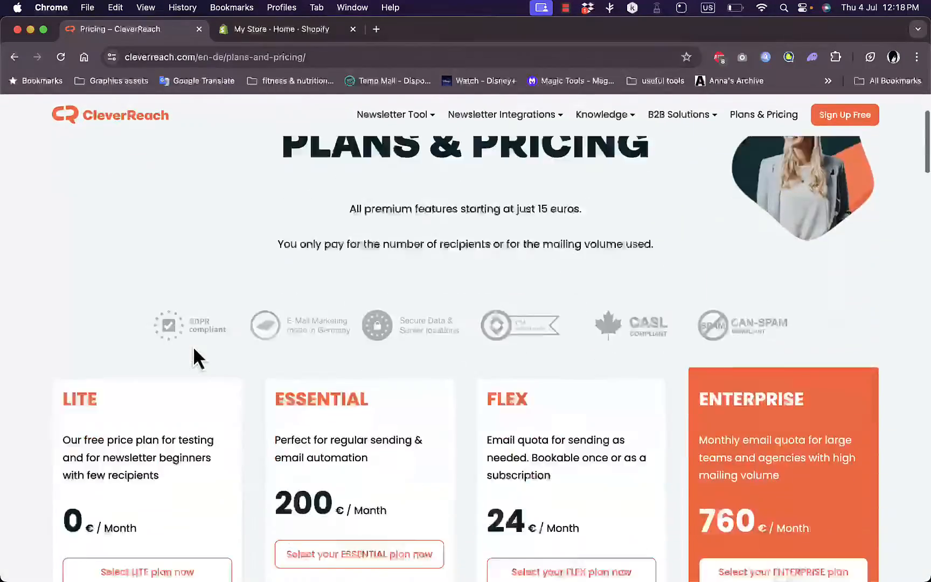
scroll(194, 351, down, 7)
scroll(193, 345, up, 2)
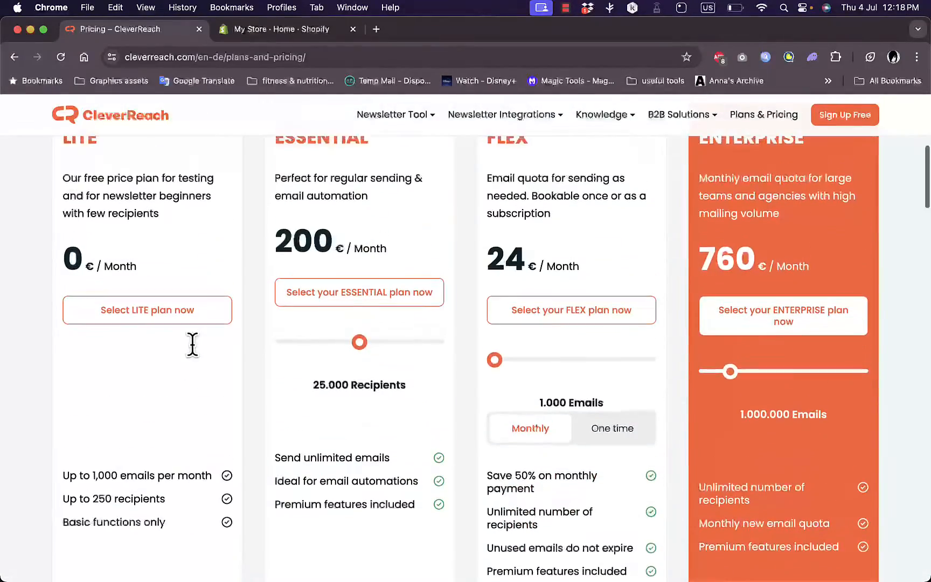
click(151, 313)
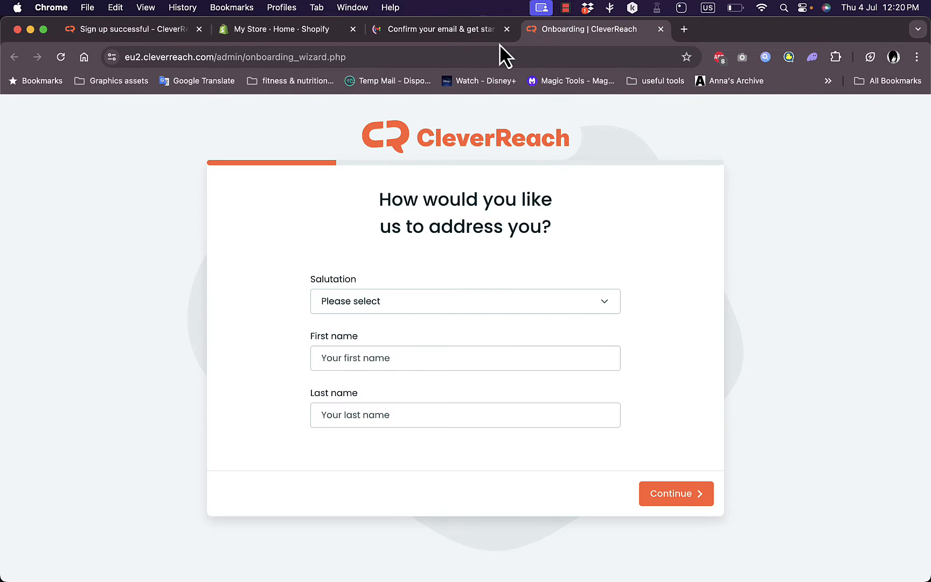
Close the email confirmation page and submit the salutation Mr with the first and last name in the onboarding wizard
click(507, 29)
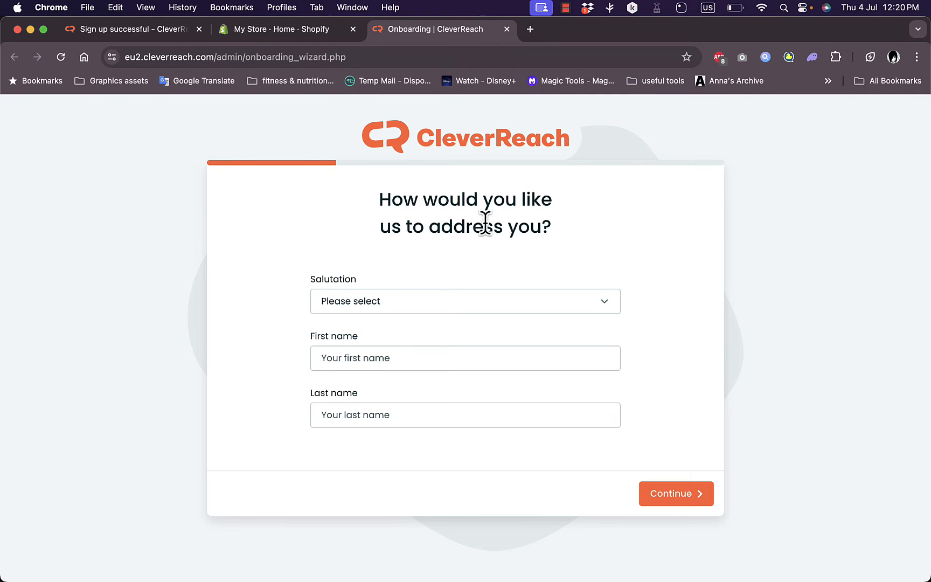
click(434, 301)
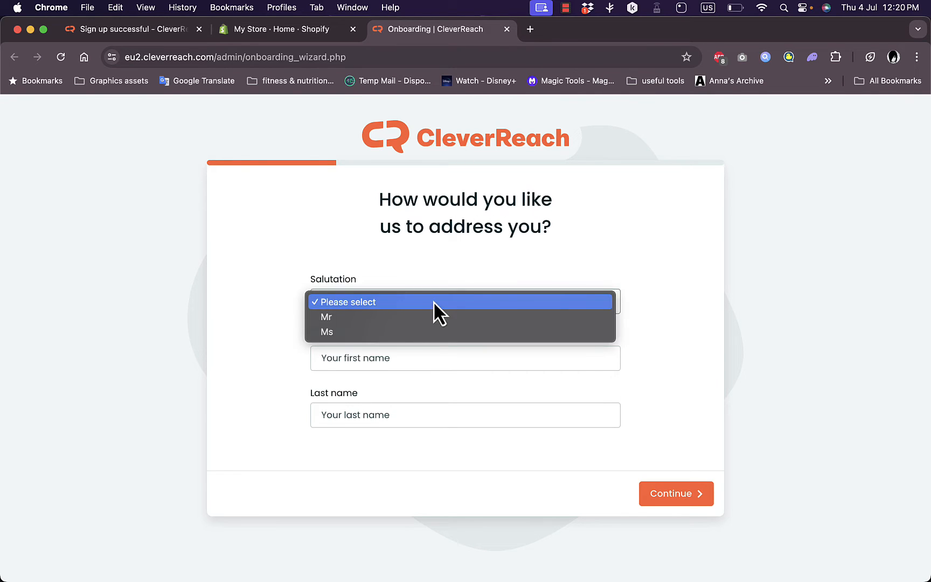
click(408, 322)
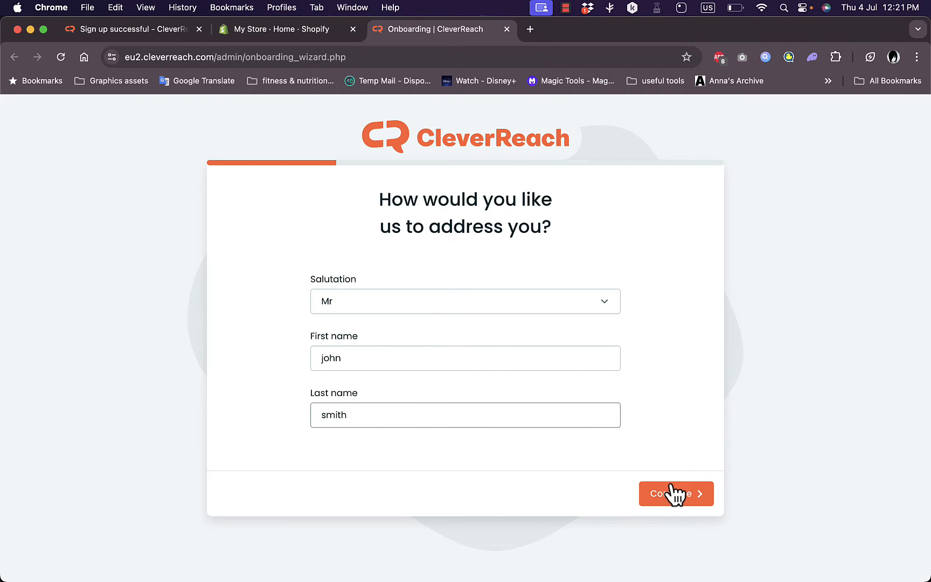
click(676, 495)
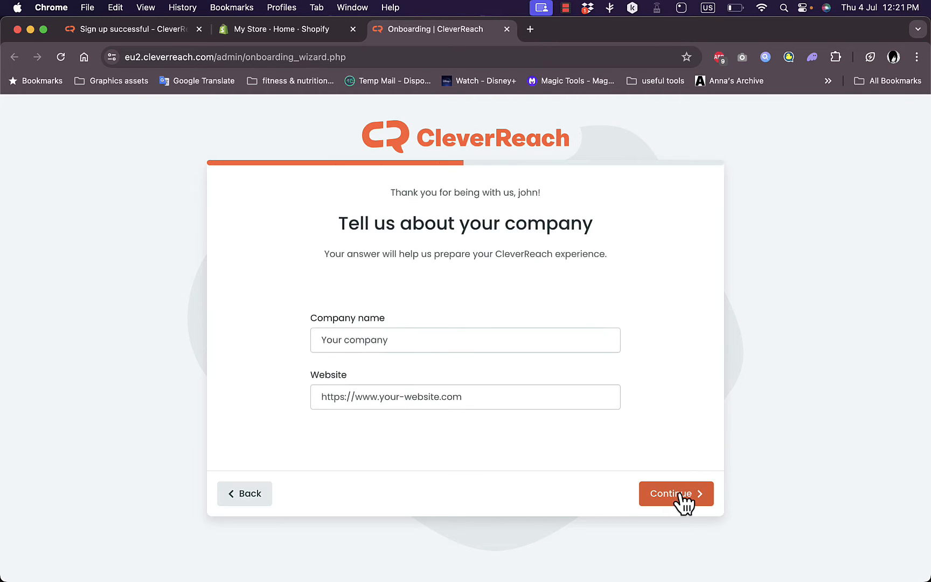
Enter howtosimple as the company name and howtosimple.net as its website, and continue the onboarding
click(387, 340)
text(howtosimple)
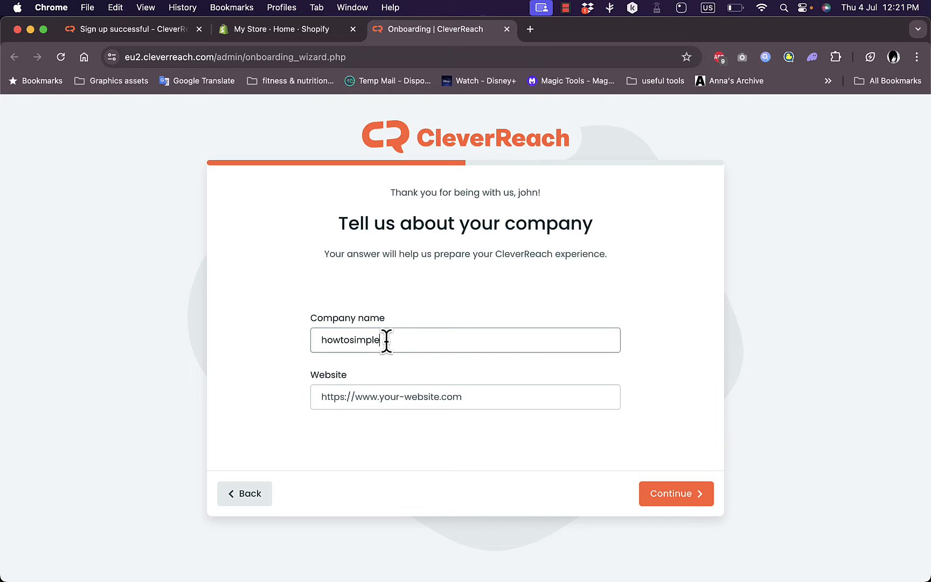
click(409, 402)
text(howtosimple.net)
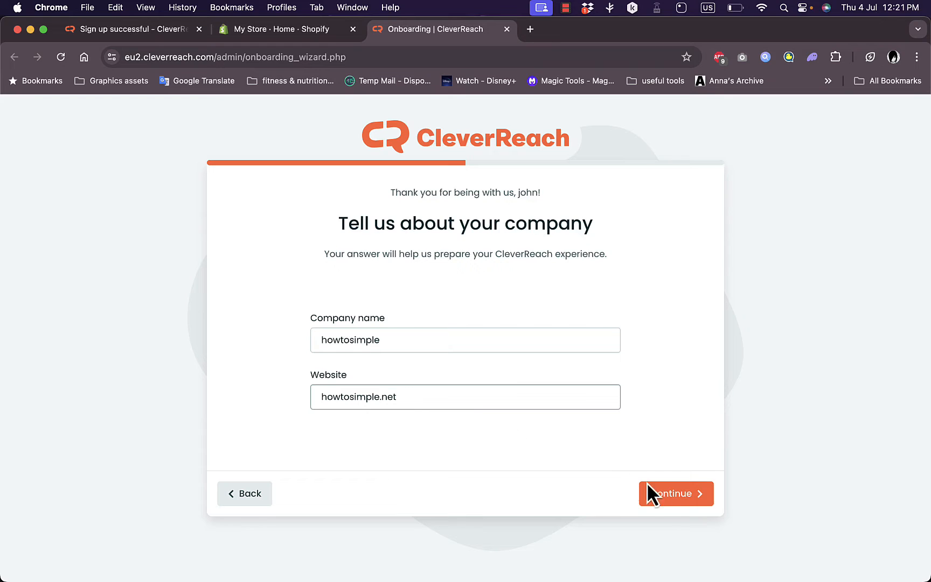
click(647, 483)
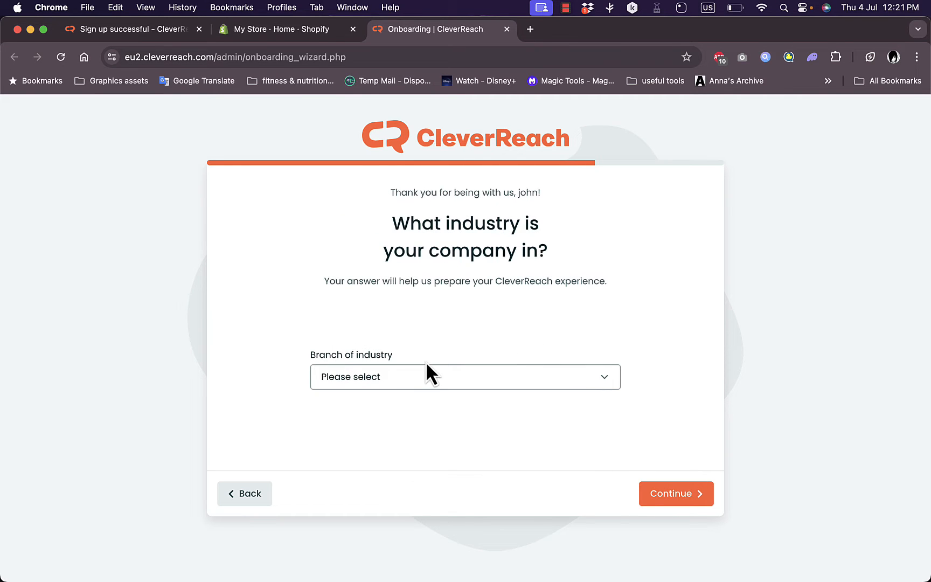
Choose E-Commerce as the branch of industry and Beginner as the email marketing experience to finish the onboarding
click(430, 380)
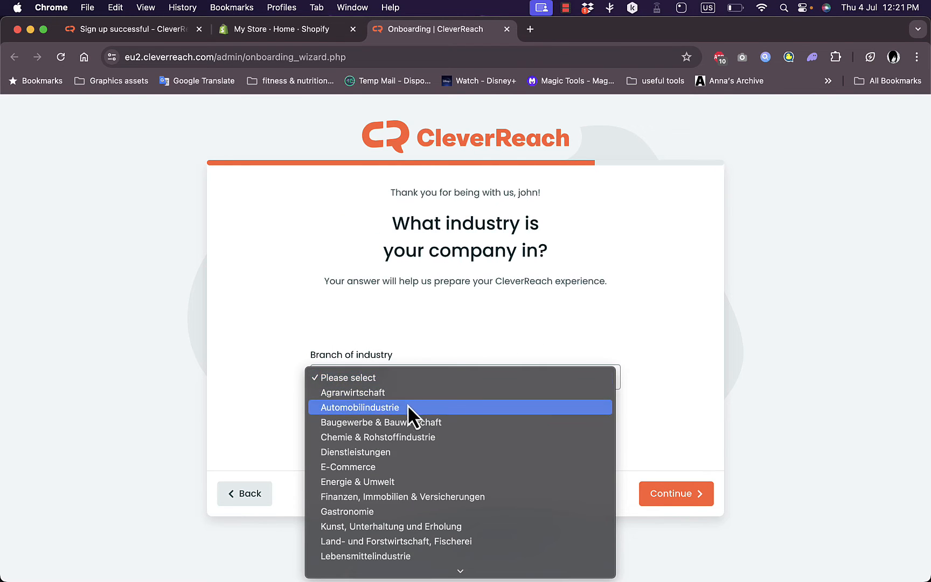
click(380, 465)
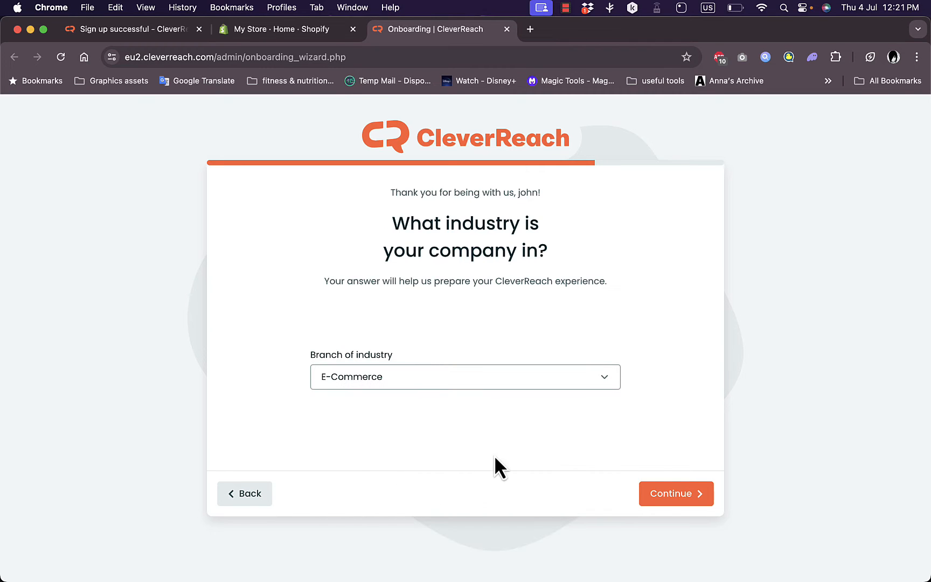
click(667, 497)
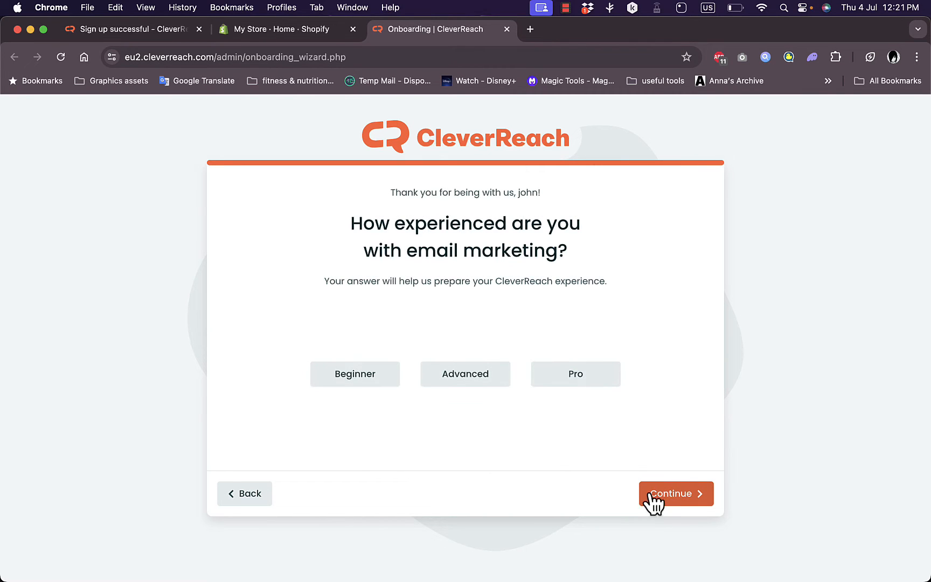
click(371, 375)
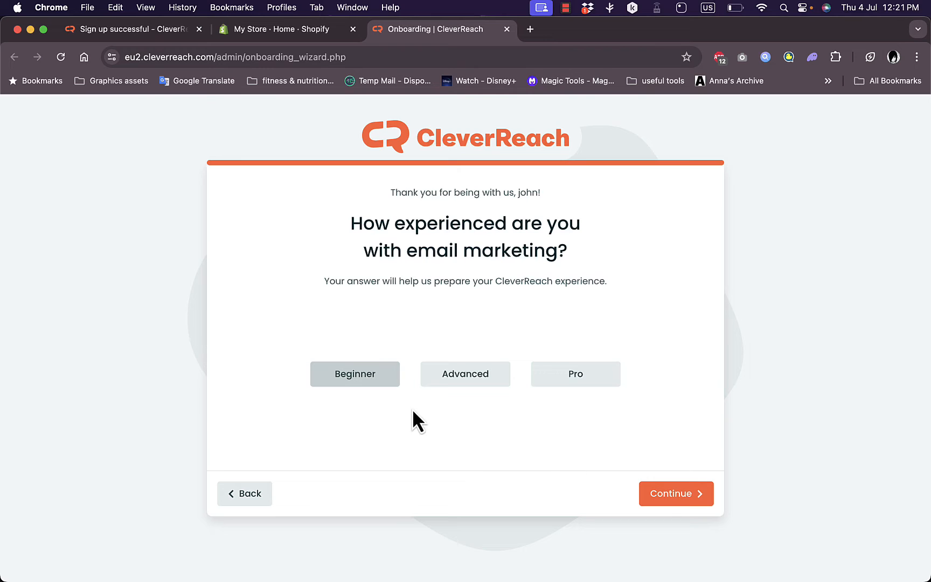
click(677, 493)
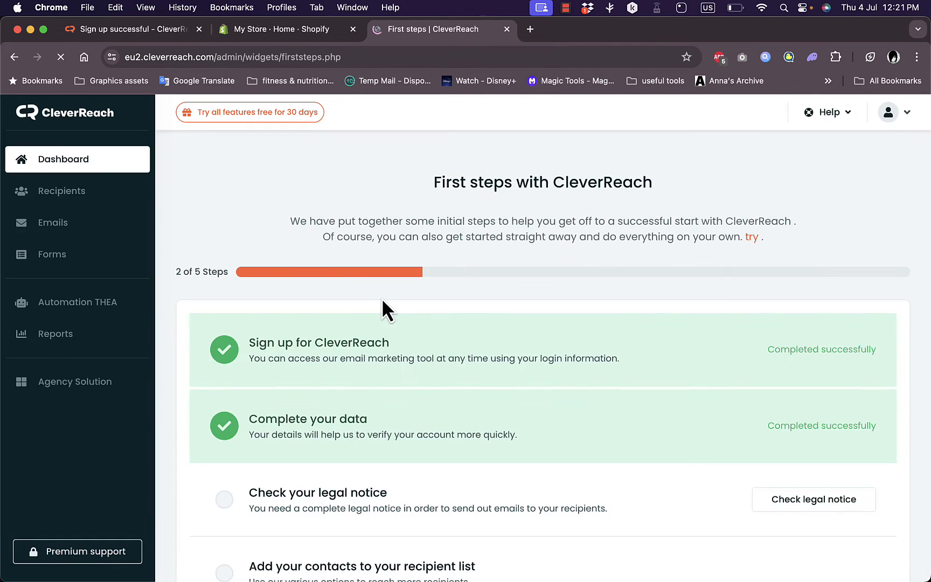
Examine the dashboard's first steps checklist, including the legal notice, contact import options and starter email designs
scroll(555, 259, down, 2)
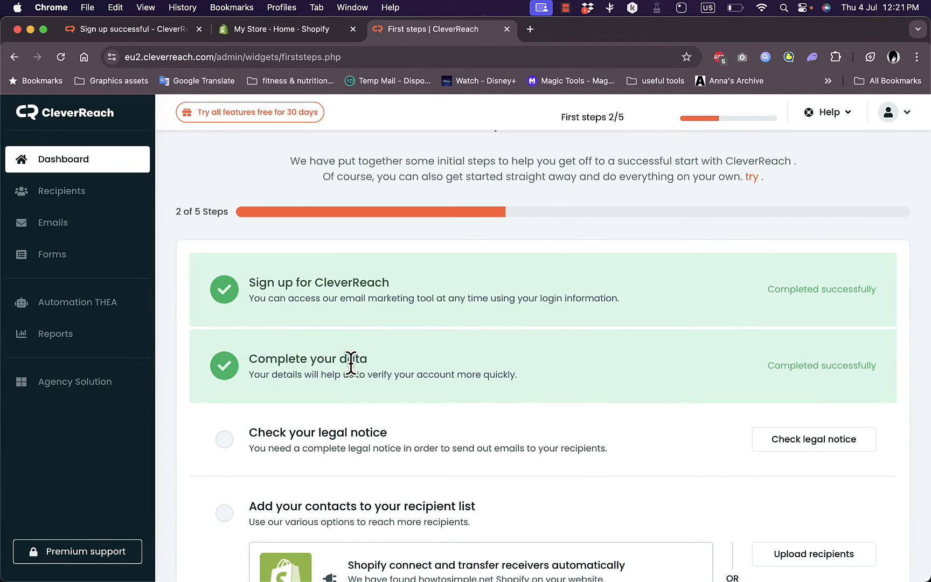
scroll(351, 363, down, 5)
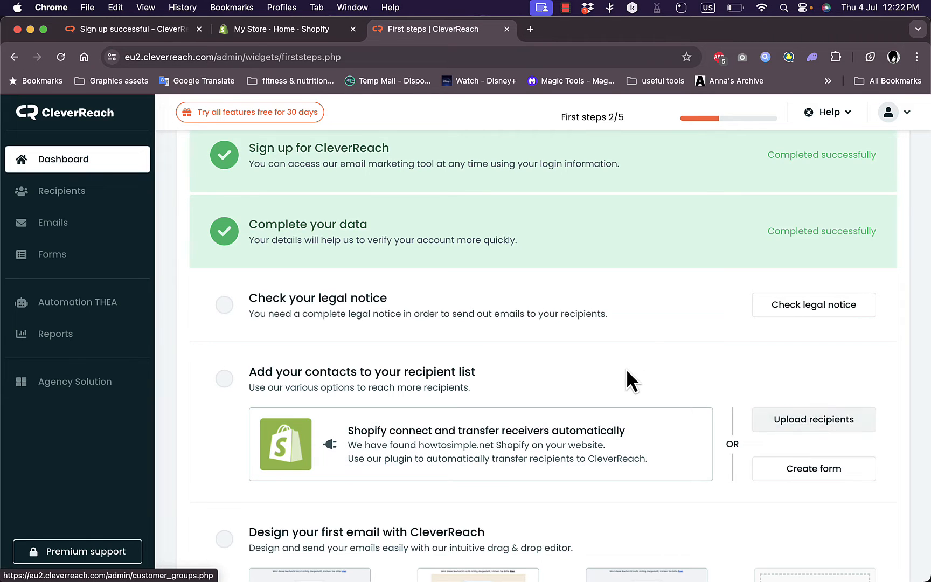
scroll(625, 371, down, 10)
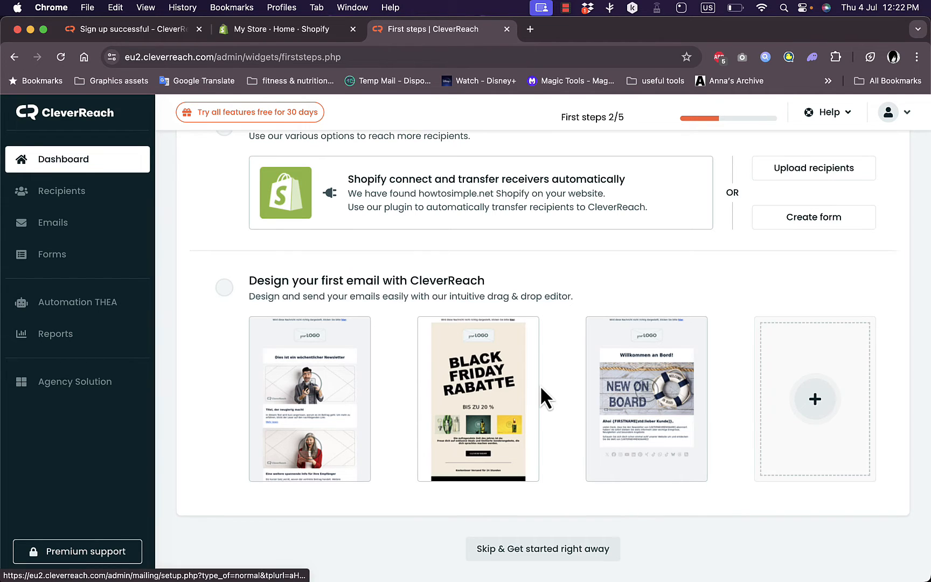
scroll(538, 372, up, 15)
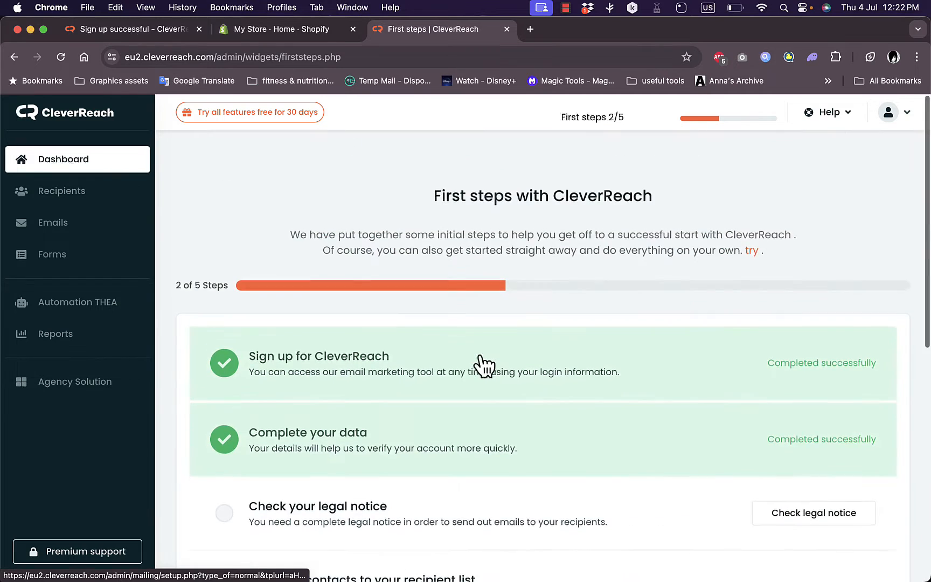
Create a recipient list named test
click(59, 196)
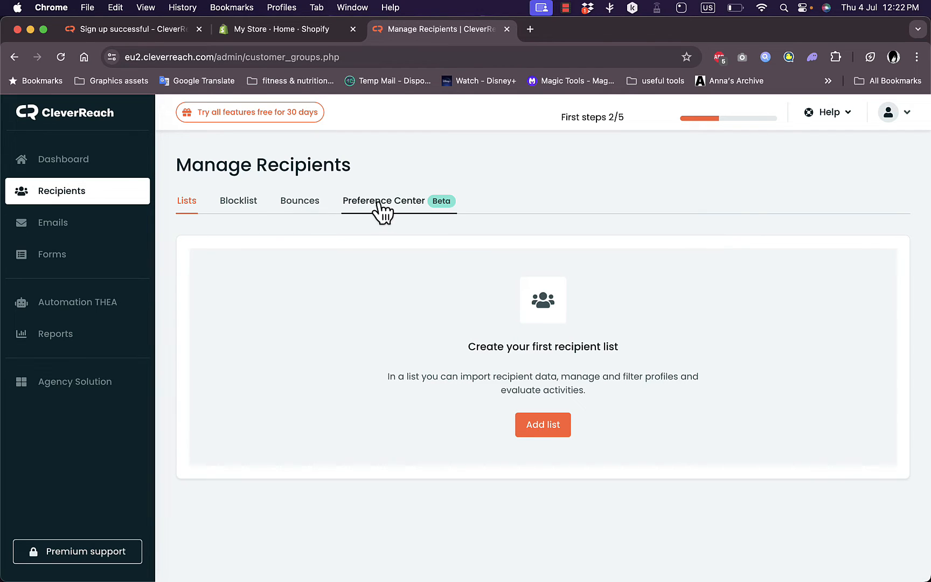
click(540, 426)
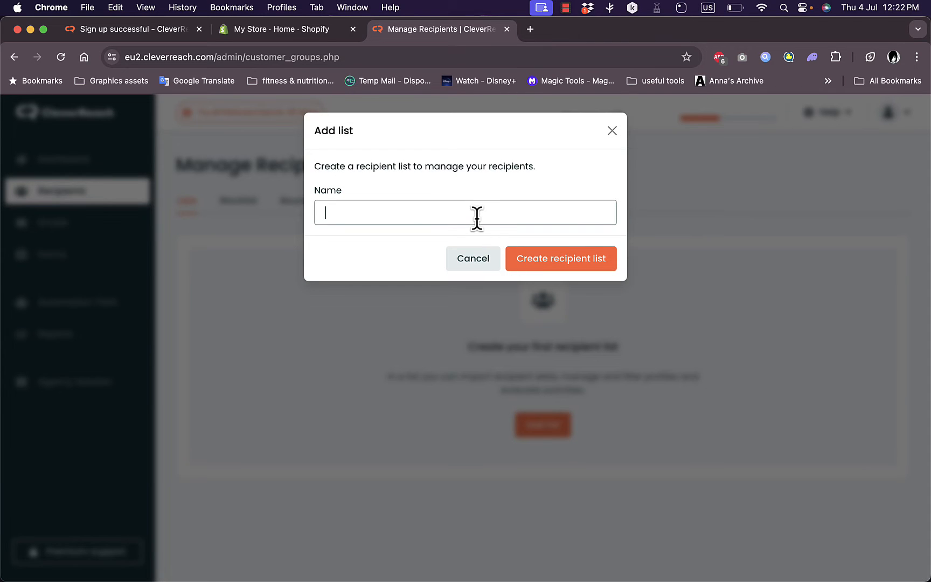
text(test)
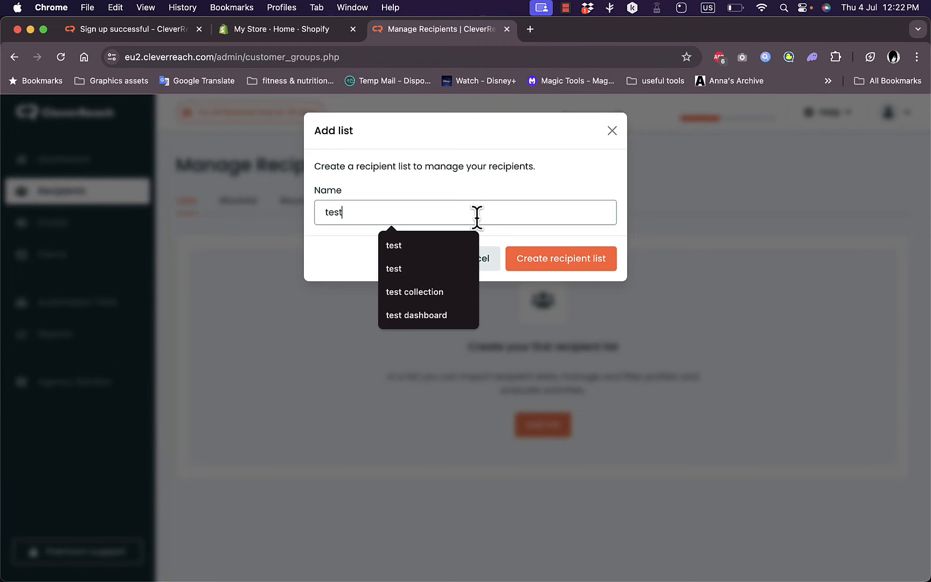
click(584, 263)
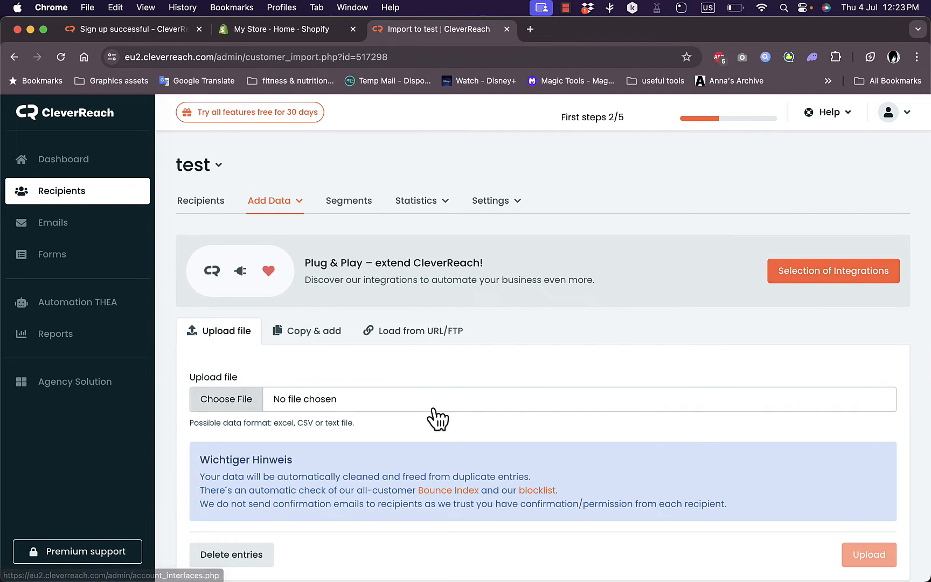
Examine the ways to import recipient data into the test list, including the file upload and its accepted formats
scroll(435, 412, down, 1)
scroll(436, 417, up, 1)
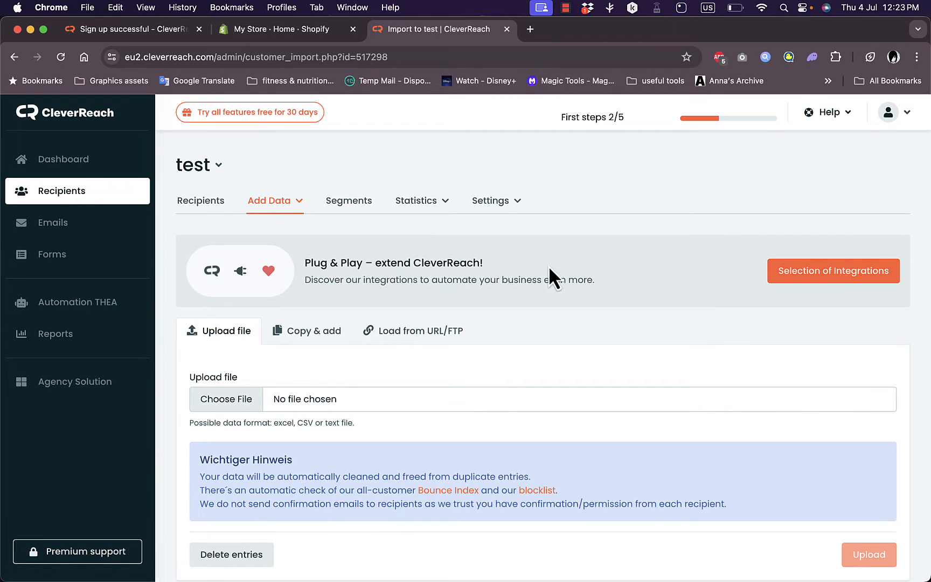
scroll(296, 401, down, 1)
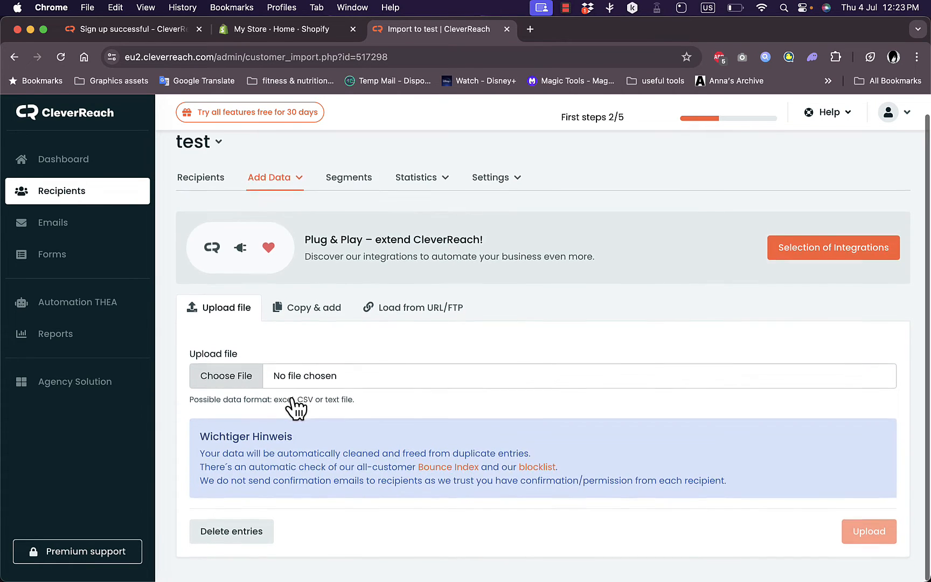
scroll(293, 392, up, 1)
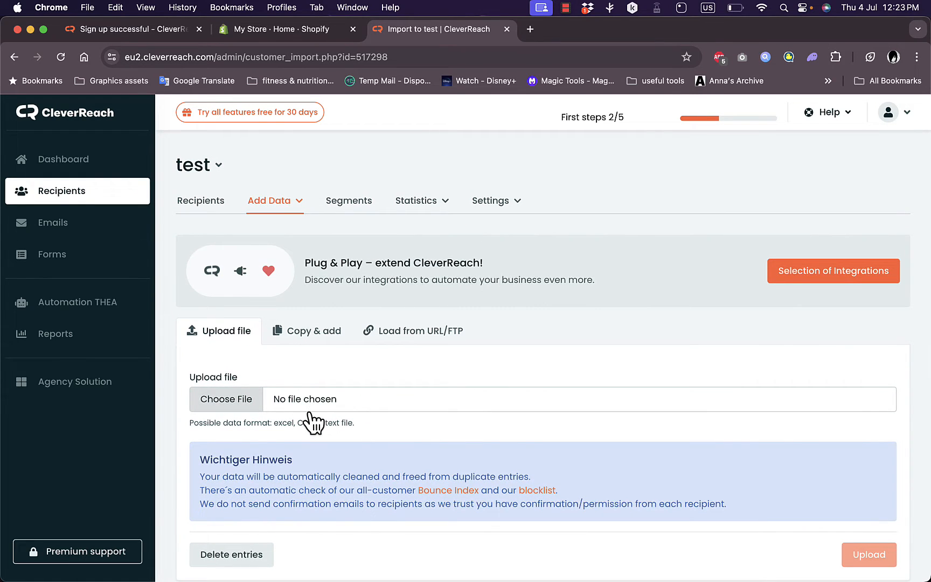
Browse the recommended newsletter designs in the email template catalog
click(67, 224)
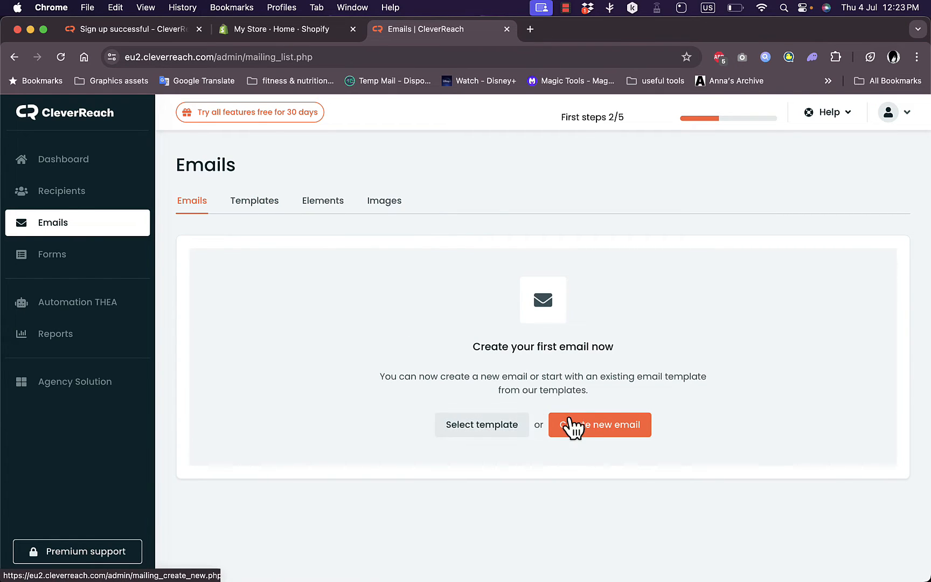
click(266, 208)
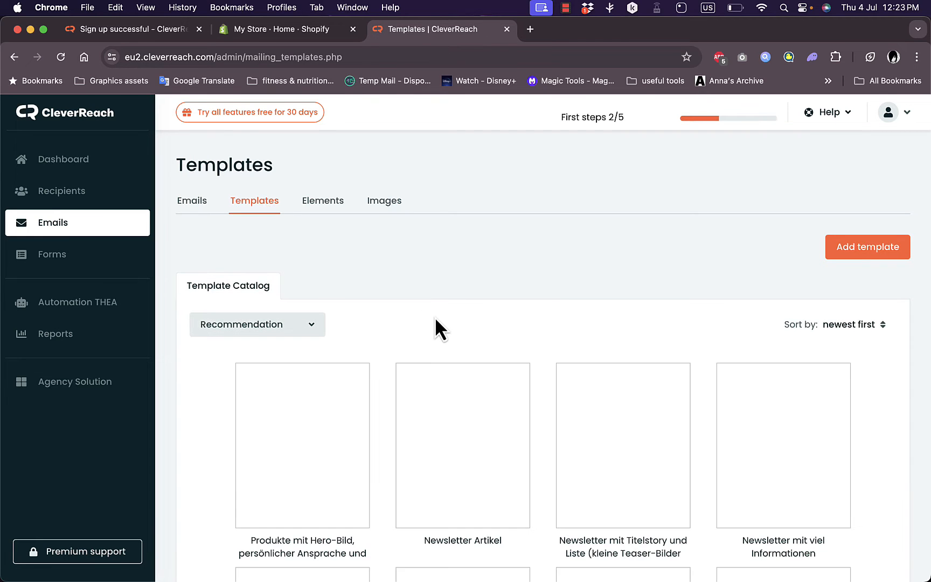
scroll(436, 325, down, 2)
scroll(437, 322, down, 6)
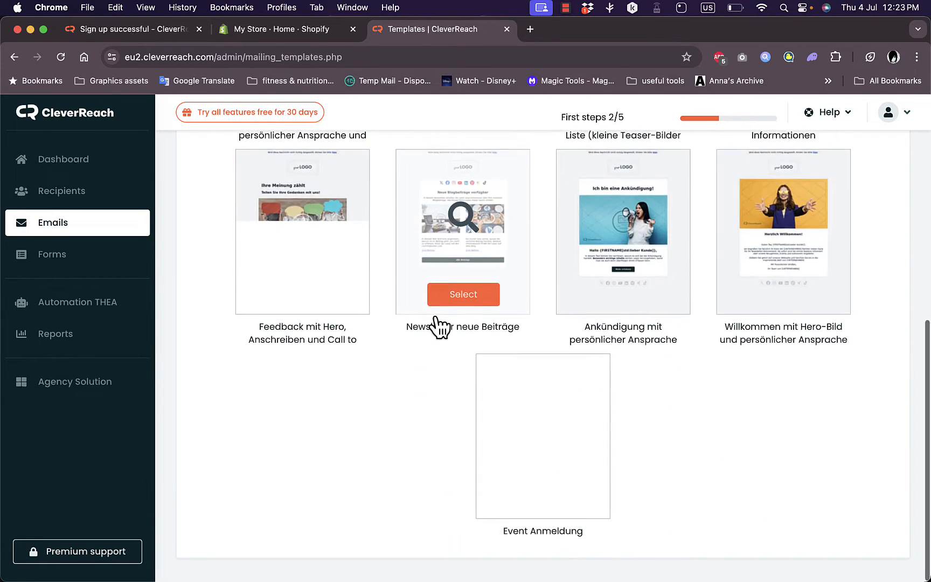
Look over the Elements and Images sections of the email area
scroll(437, 323, up, 2)
scroll(439, 325, up, 5)
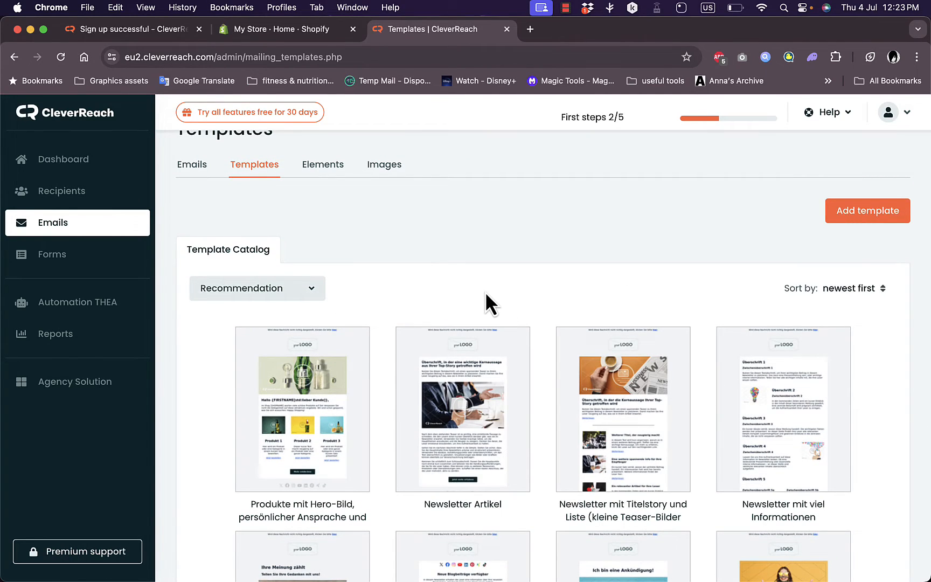
scroll(484, 291, up, 1)
click(327, 206)
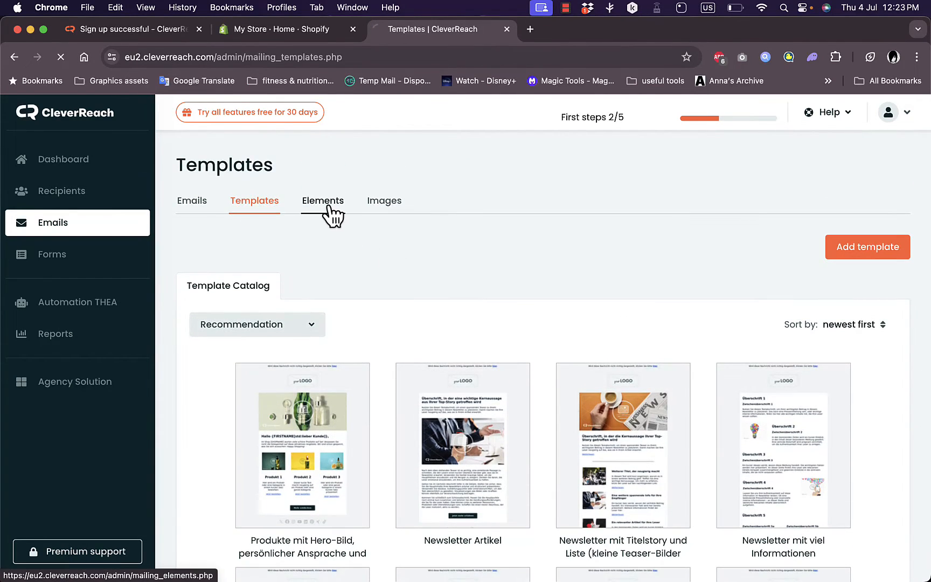
click(385, 203)
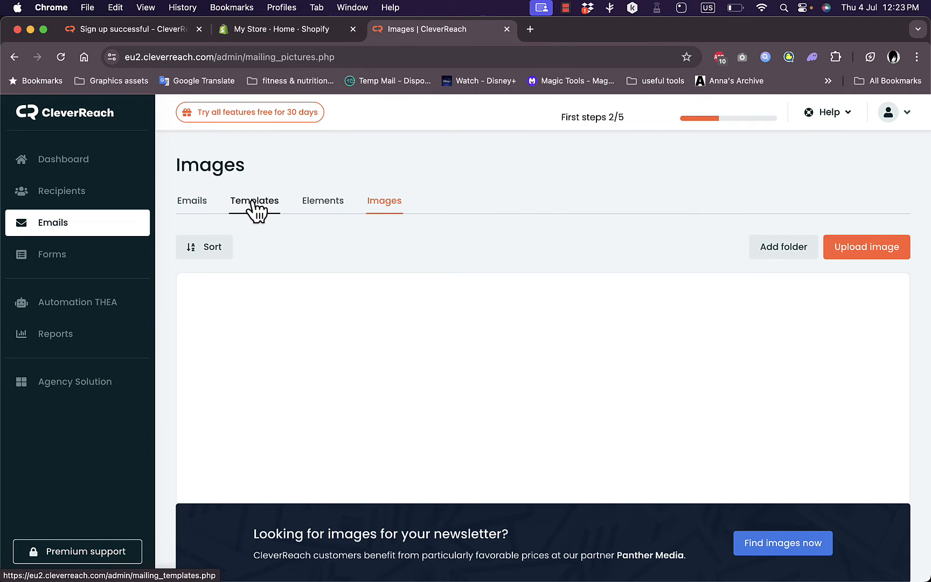
Start an automation email from the "Ankündigung mit persönlicher Ansprache" catalog template
click(253, 203)
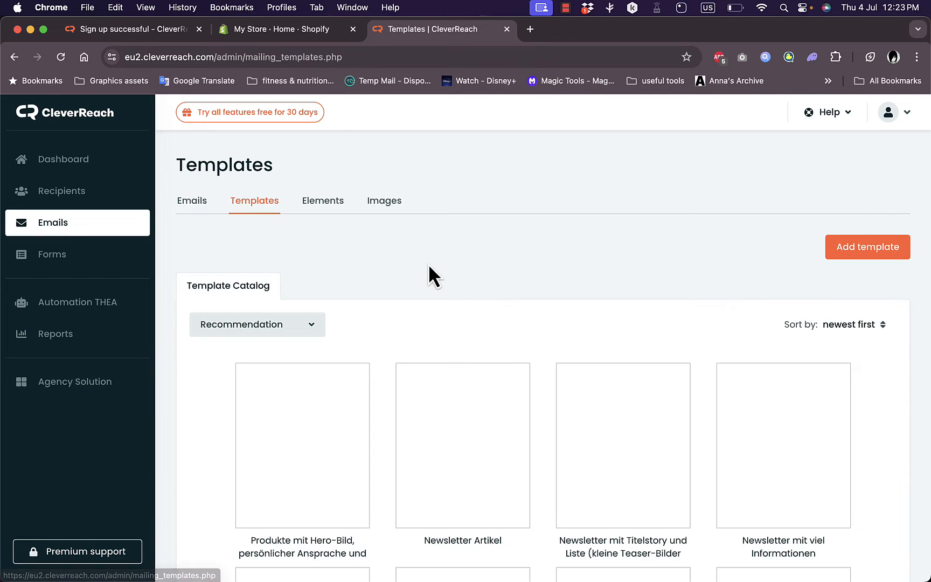
scroll(431, 275, down, 2)
scroll(430, 270, down, 3)
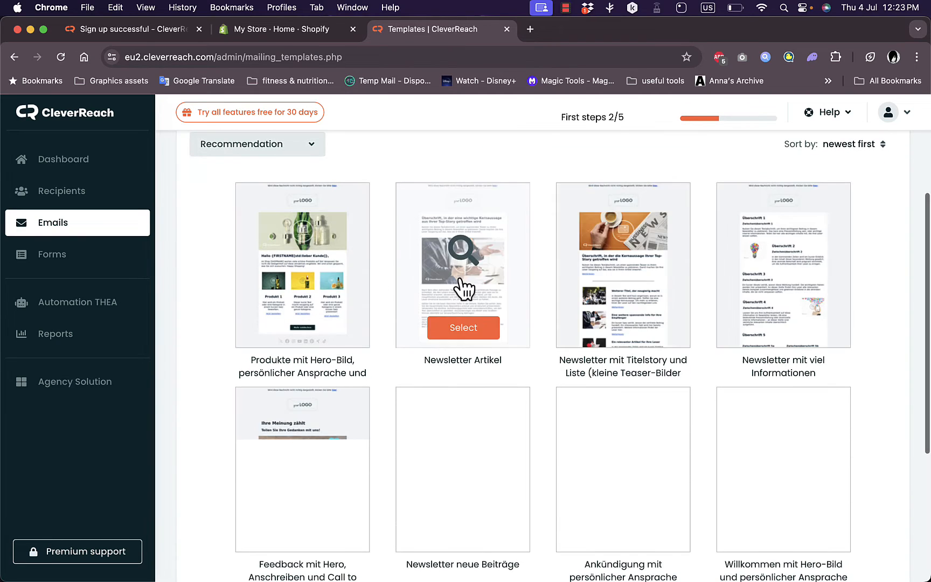
click(625, 532)
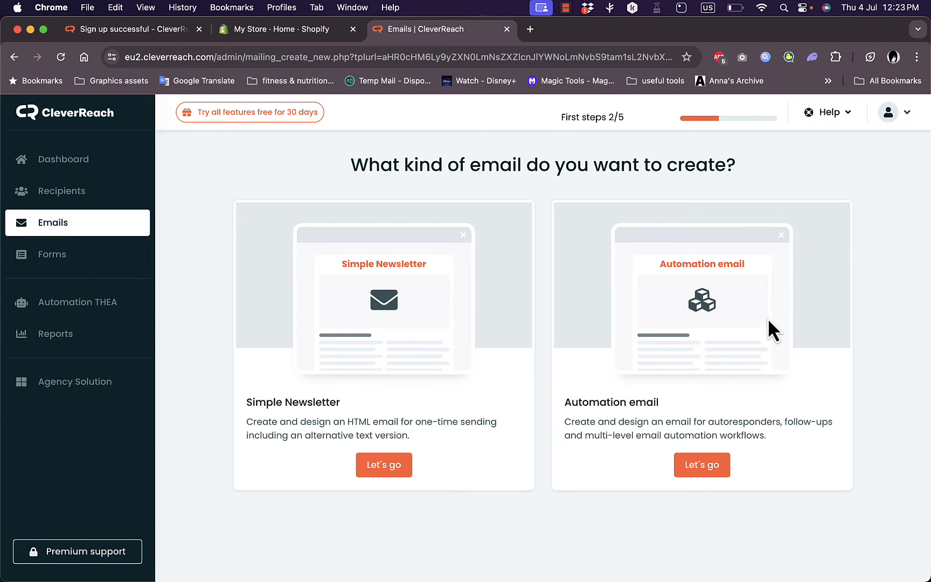
click(709, 472)
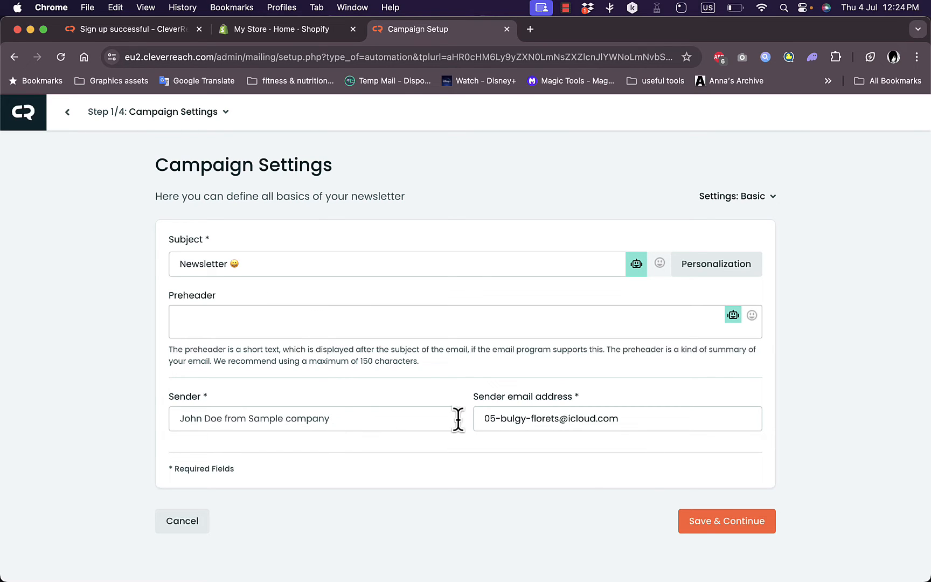
Enter the sender's name in the campaign settings and save them, accepting the substitute sending address without an own DKIM key
click(703, 520)
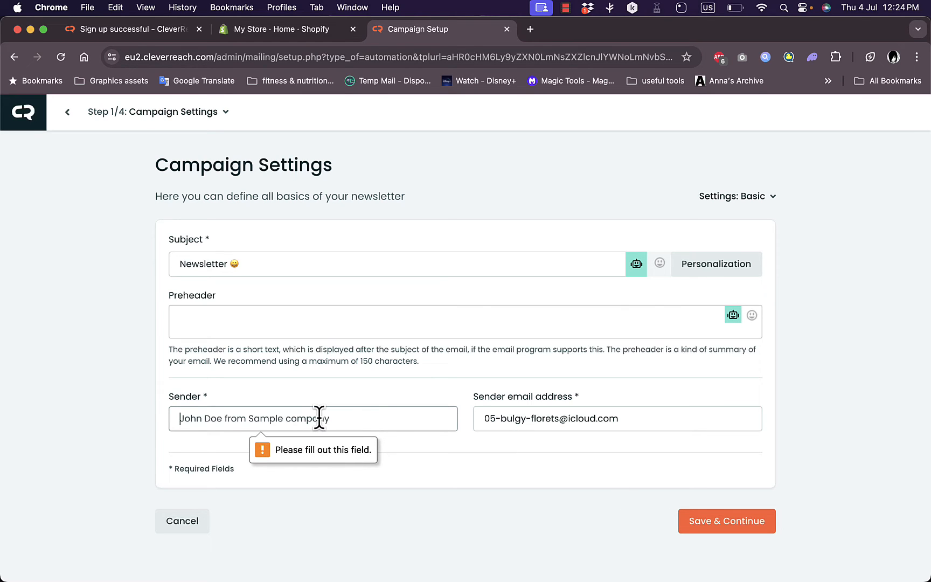
text(joh)
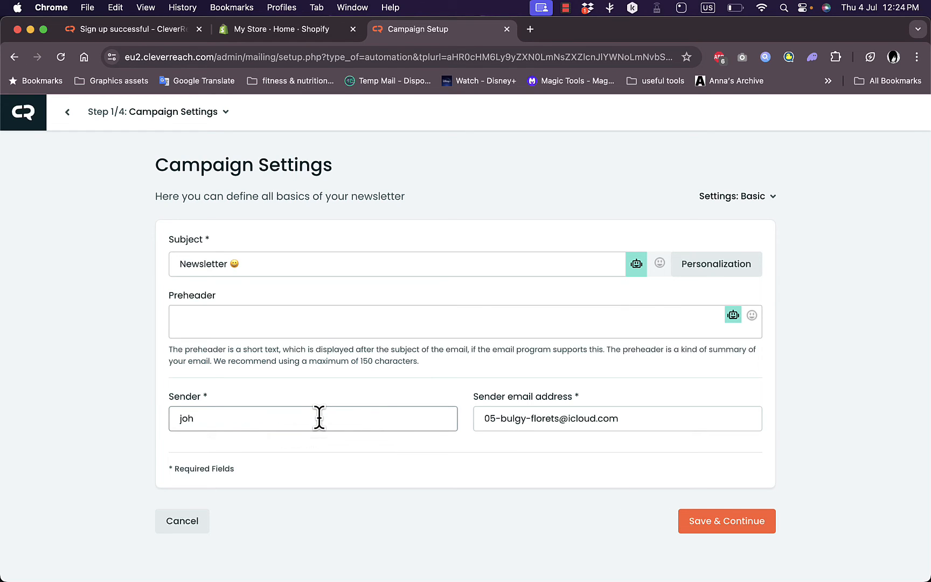
text(n smith)
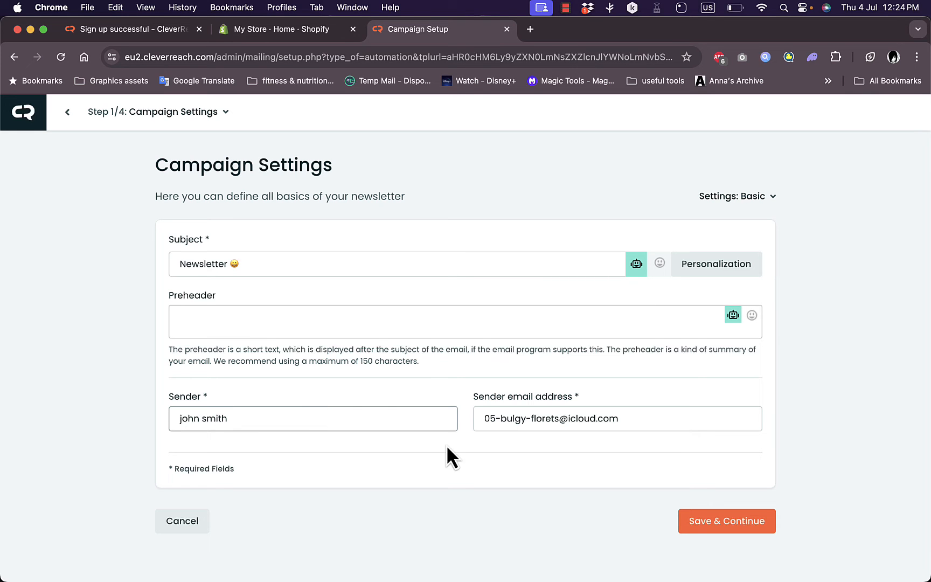
click(725, 517)
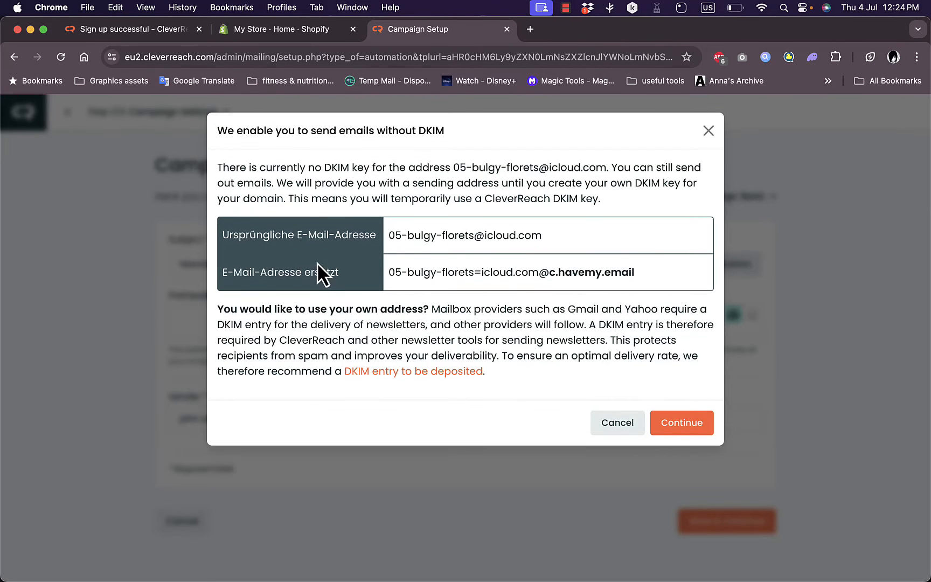
click(680, 425)
Replace the email's headline above the hero image with "test text"
scroll(677, 433, down, 5)
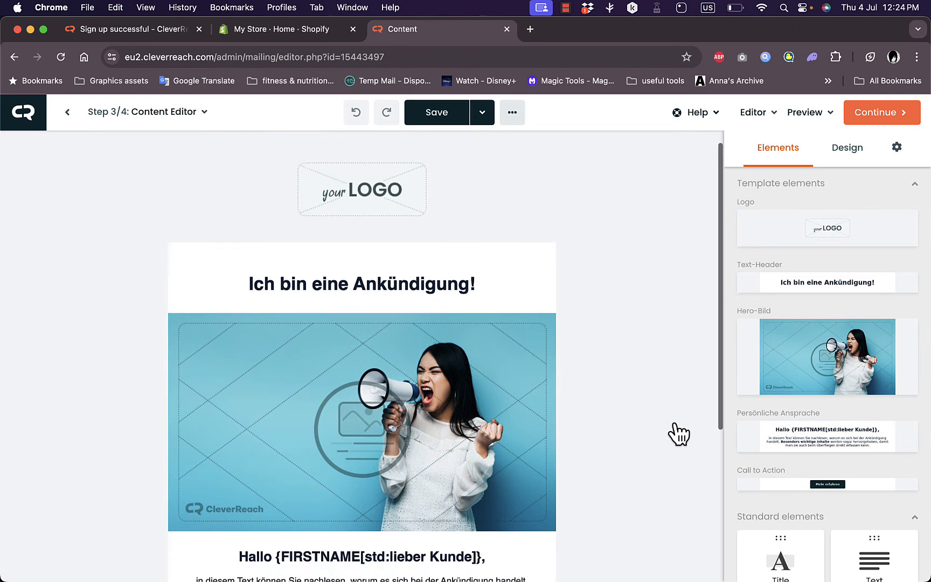
scroll(677, 433, up, 3)
scroll(678, 432, up, 2)
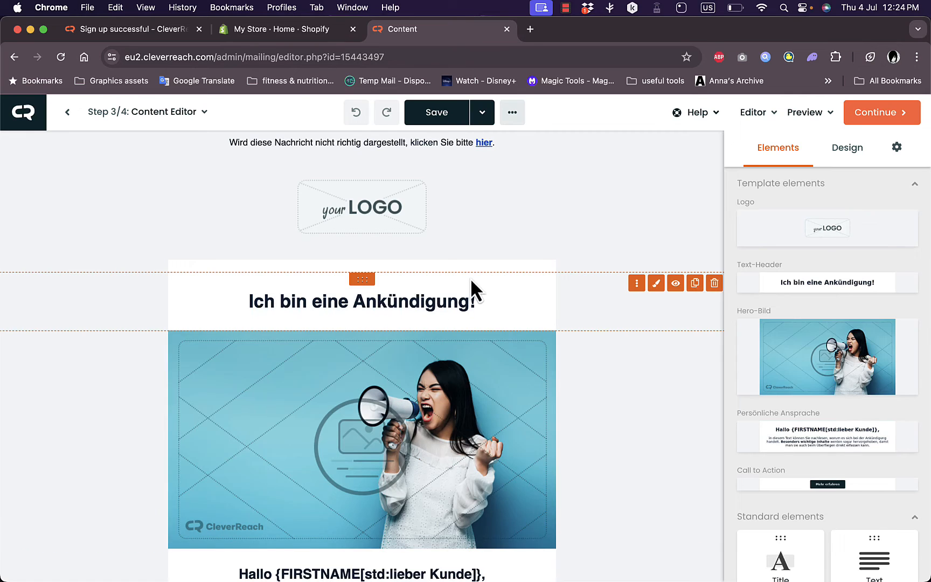
click(413, 300)
triple_click(413, 300)
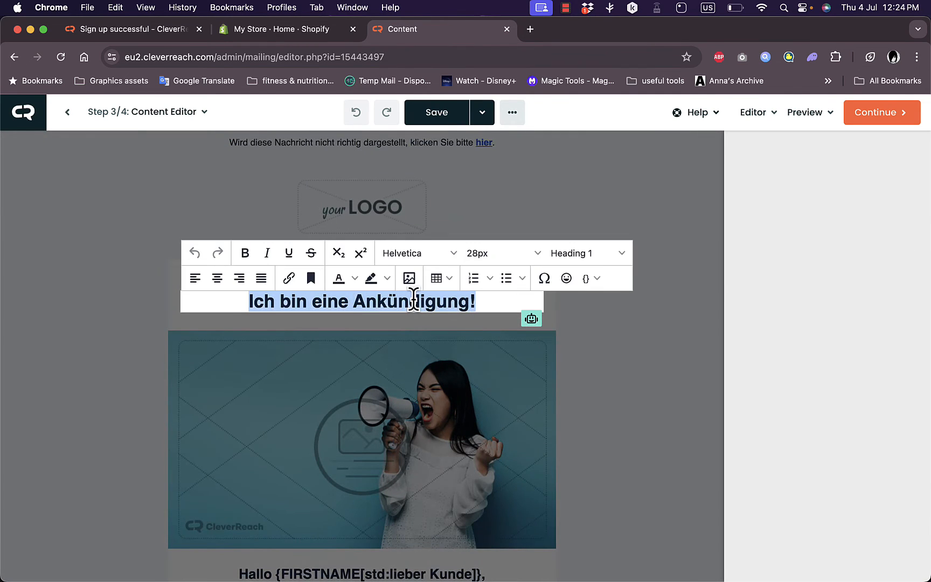
text(test t)
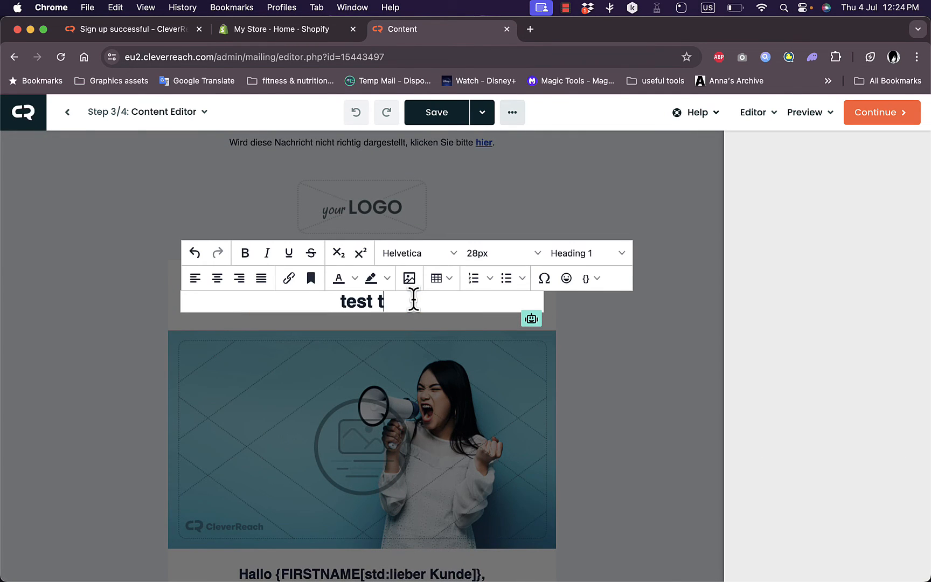
text(ext)
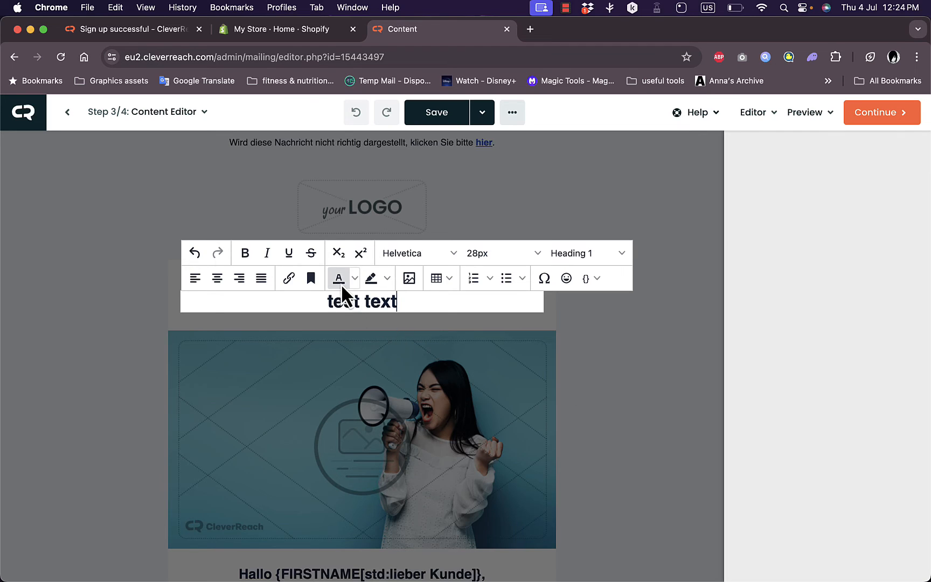
Color the "test text" headline red
triple_click(350, 296)
click(354, 278)
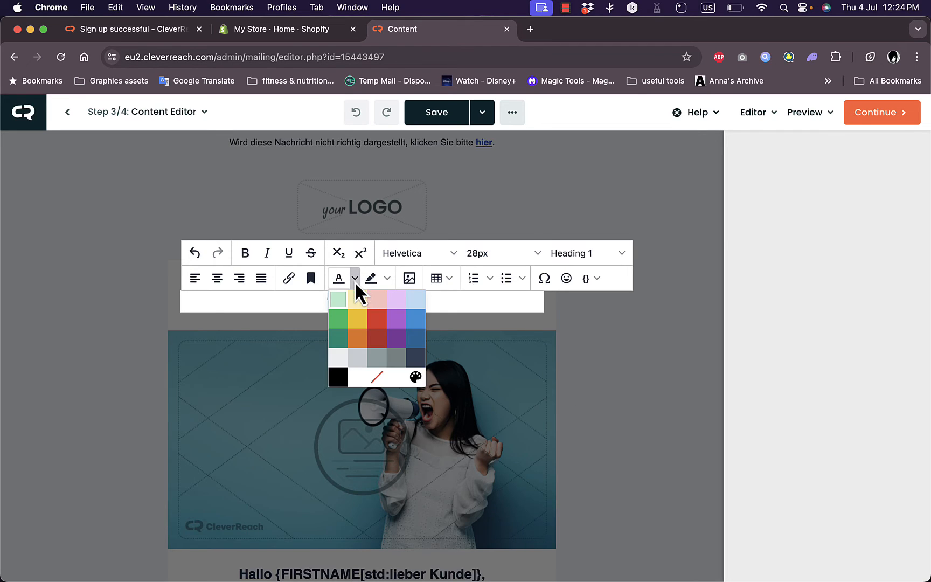
click(376, 327)
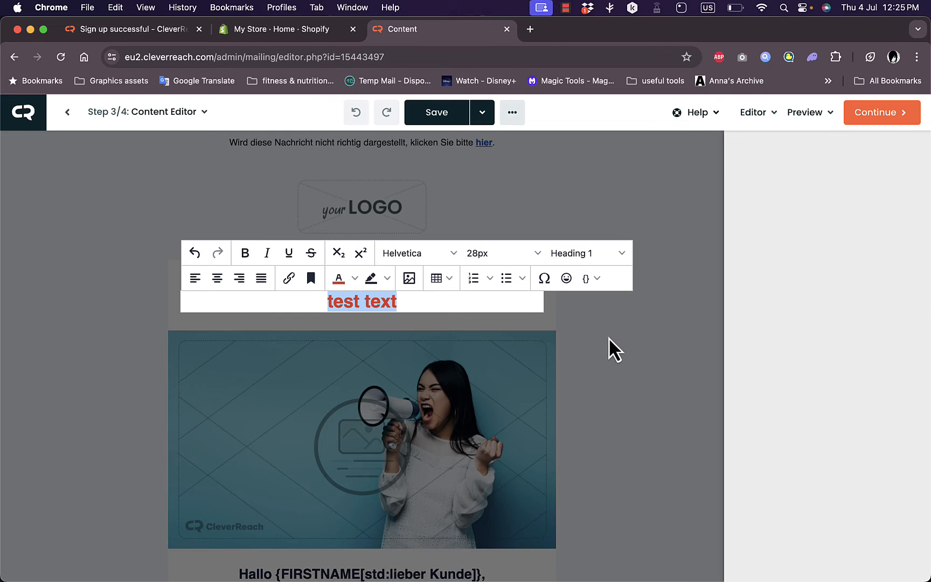
click(604, 371)
Examine the hero image's settings and the image manager for replacing it, and close both without changing the picture
click(501, 389)
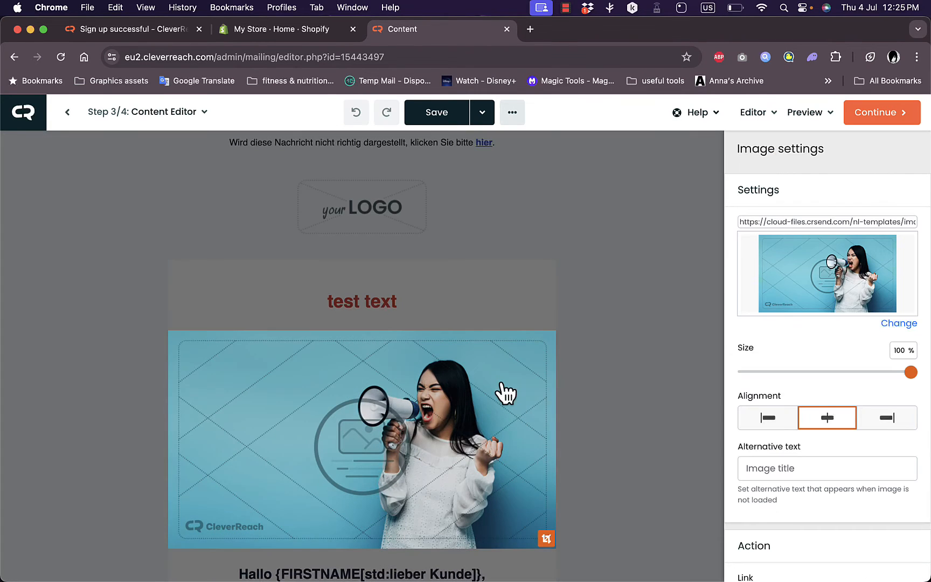
click(898, 323)
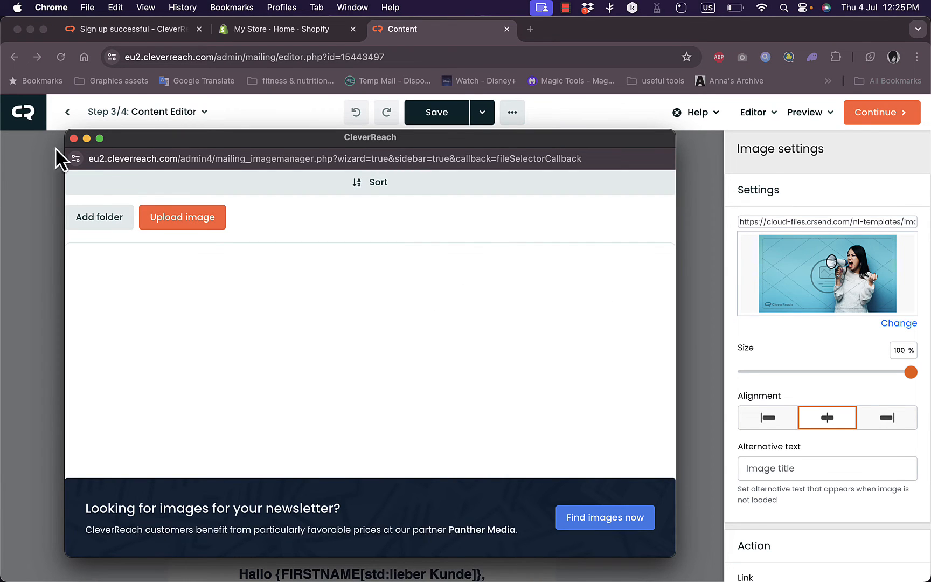
click(75, 139)
scroll(512, 313, down, 5)
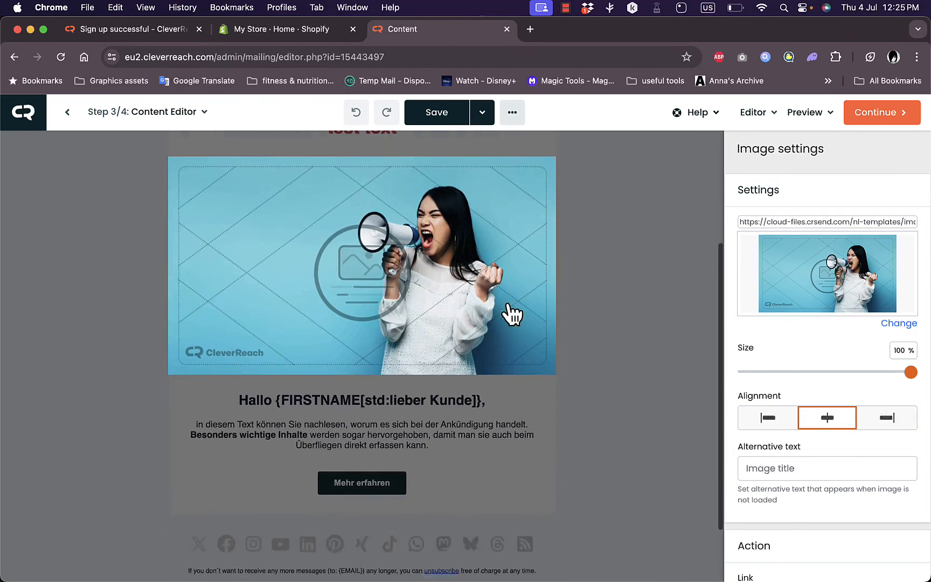
click(634, 346)
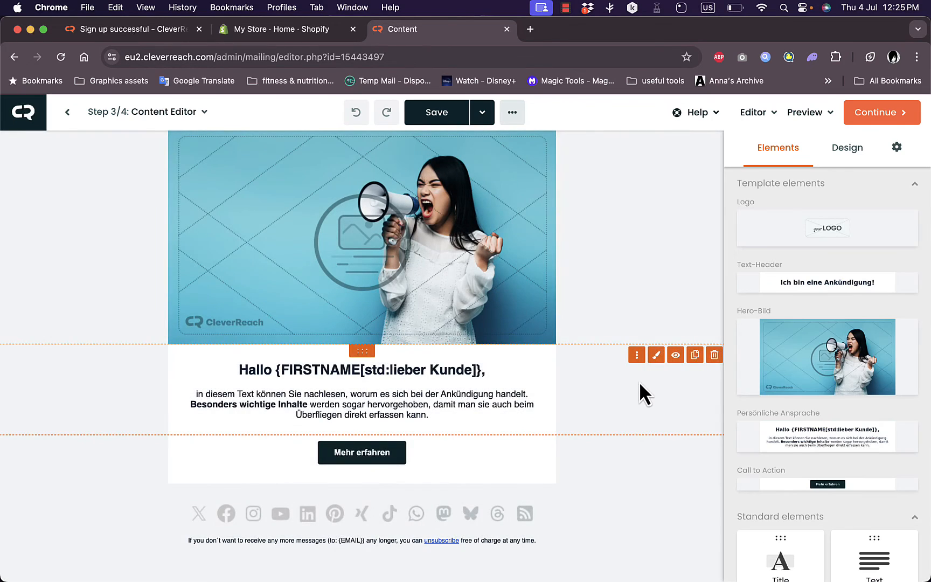
Insert a standard Image element between the "test text" headline and the hero image
scroll(640, 383, up, 4)
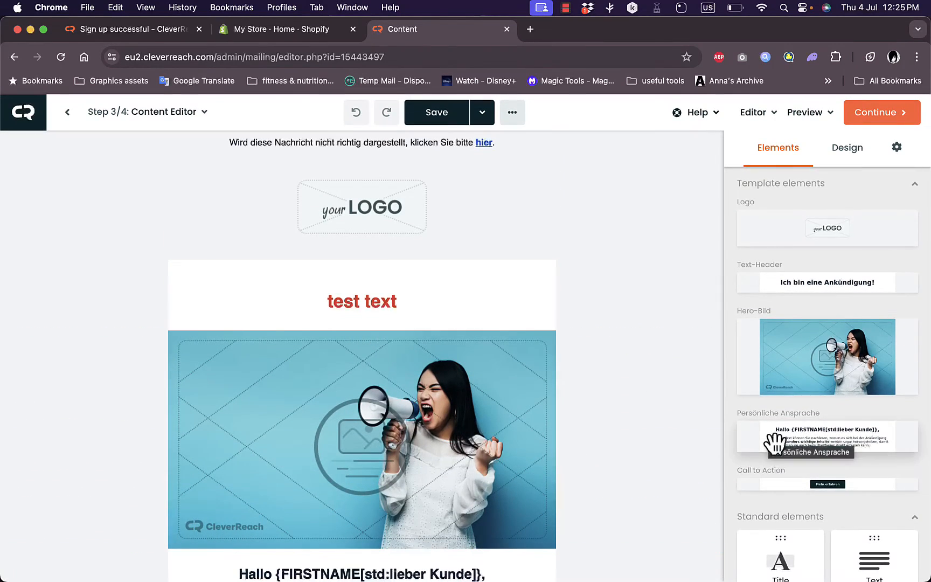
scroll(776, 439, down, 5)
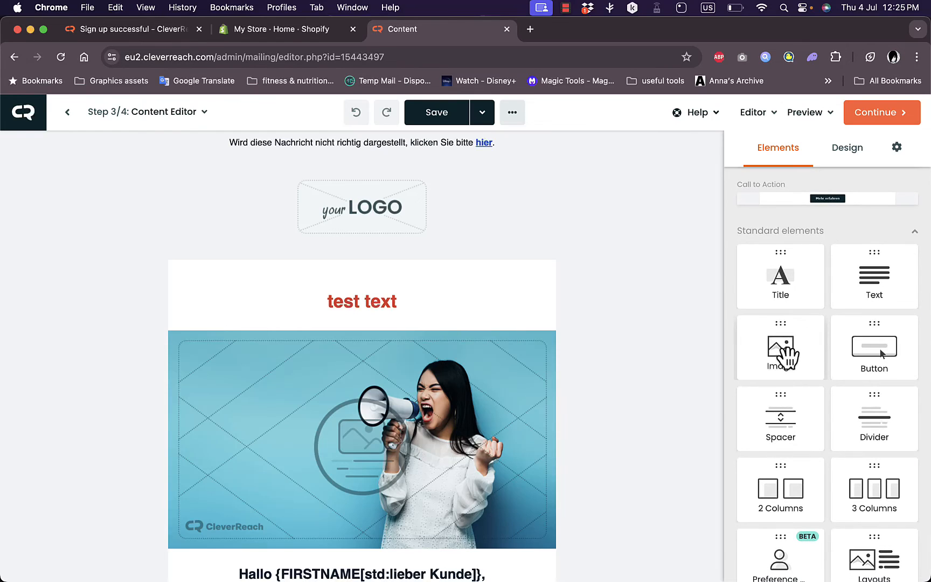
drag(785, 350, 424, 384)
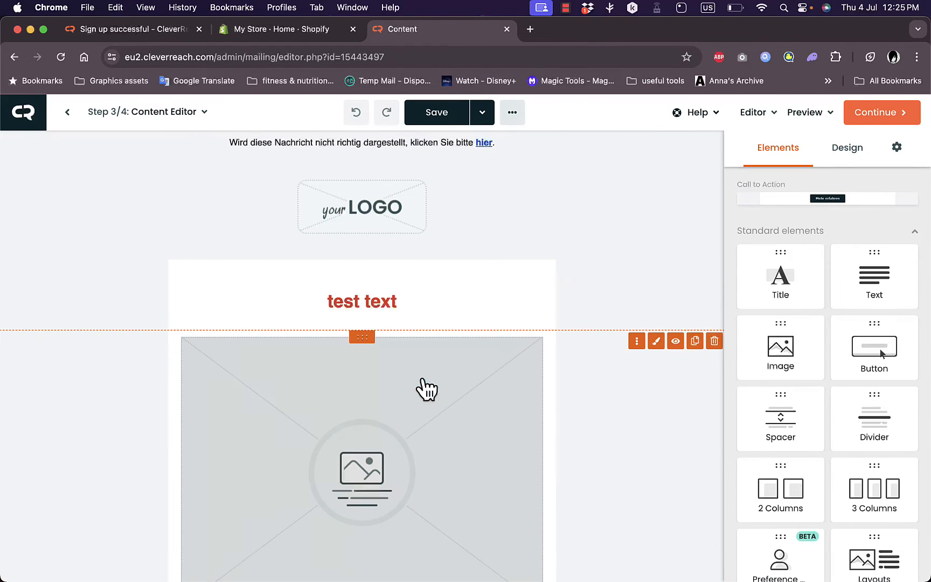
View the image manager's upload options for the new image placeholder and close it without choosing a file
scroll(400, 479, down, 2)
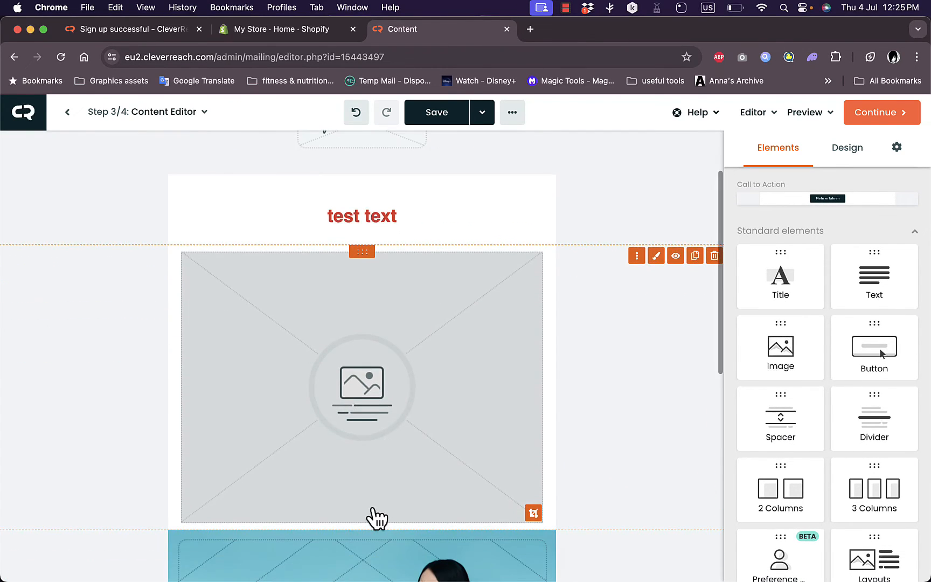
click(379, 412)
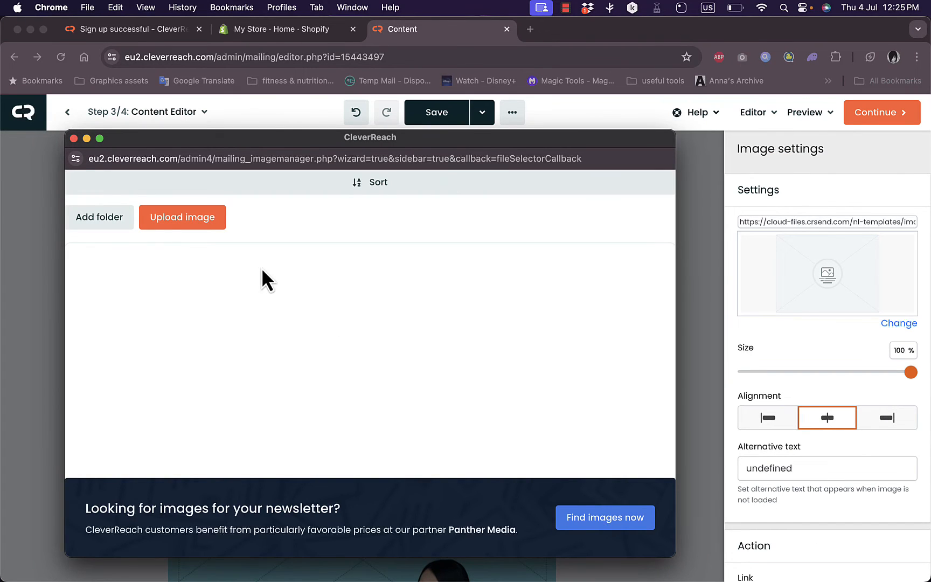
click(73, 139)
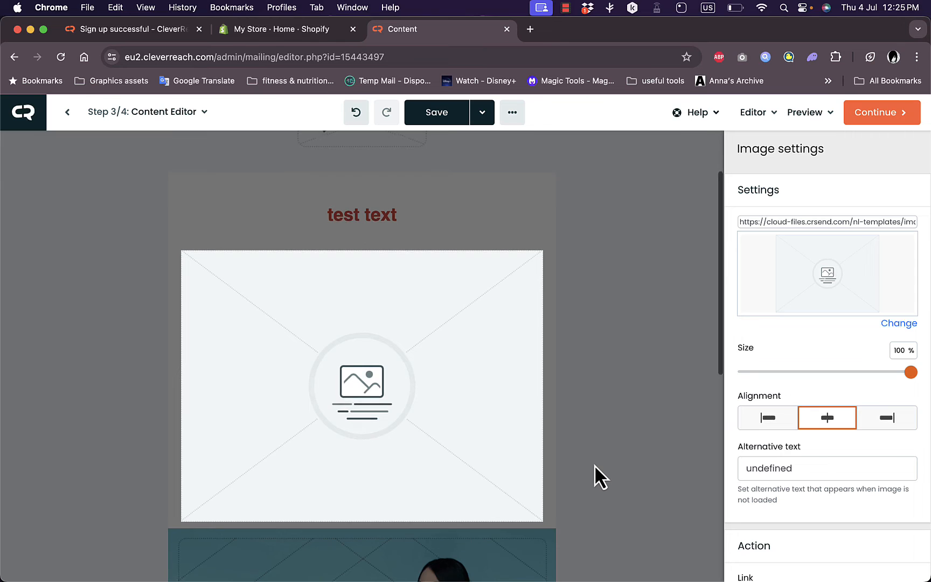
Continue to the campaign check list to review it, leave the email, and view the Forms section
scroll(594, 465, down, 6)
scroll(594, 464, up, 10)
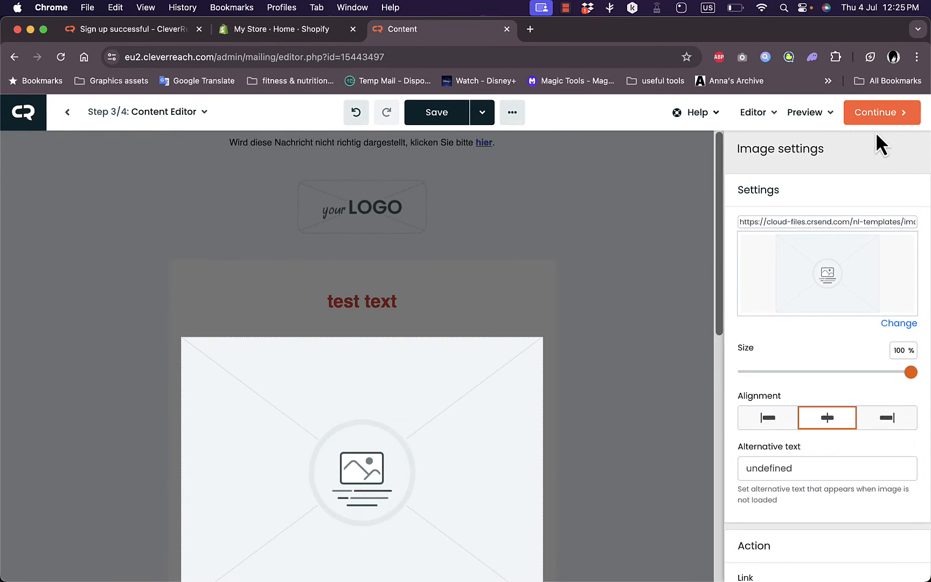
click(887, 115)
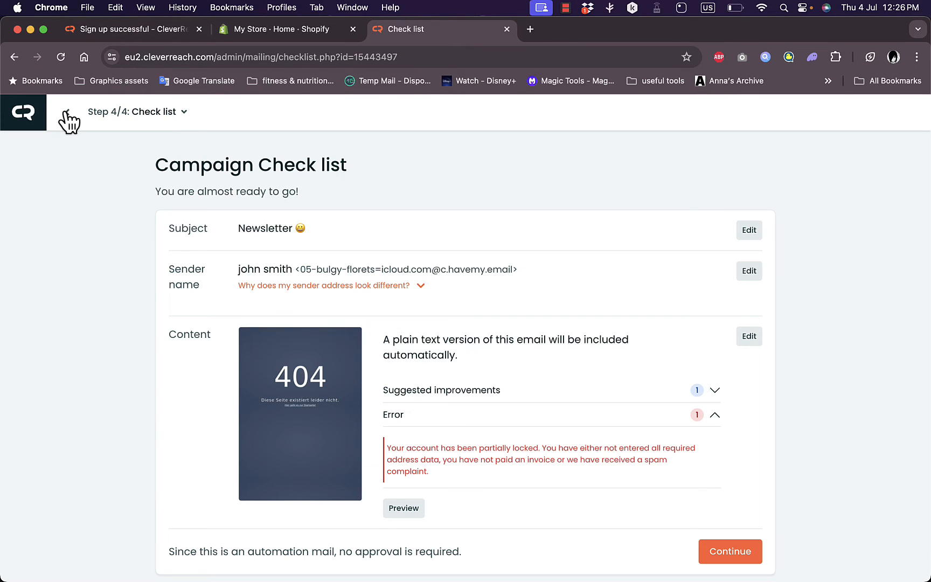
click(15, 59)
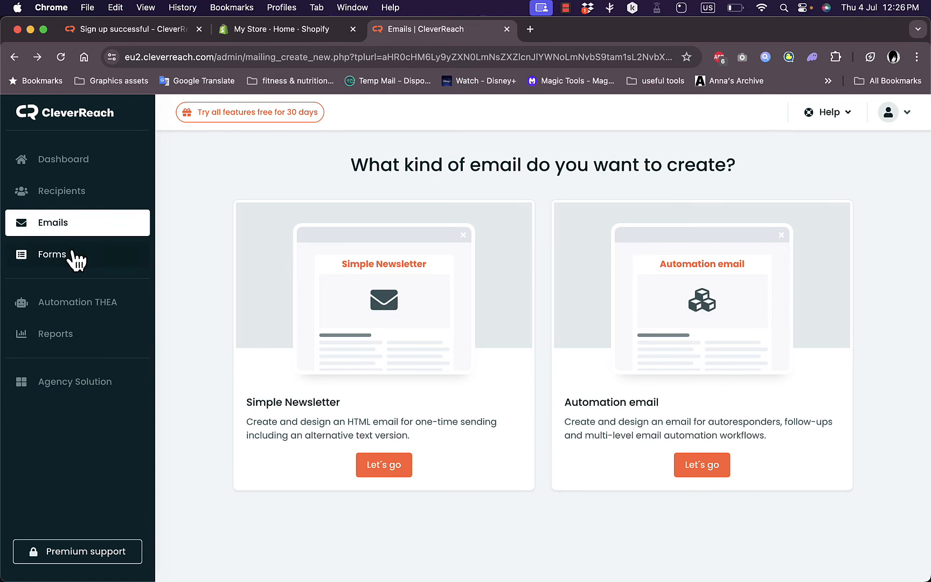
click(76, 261)
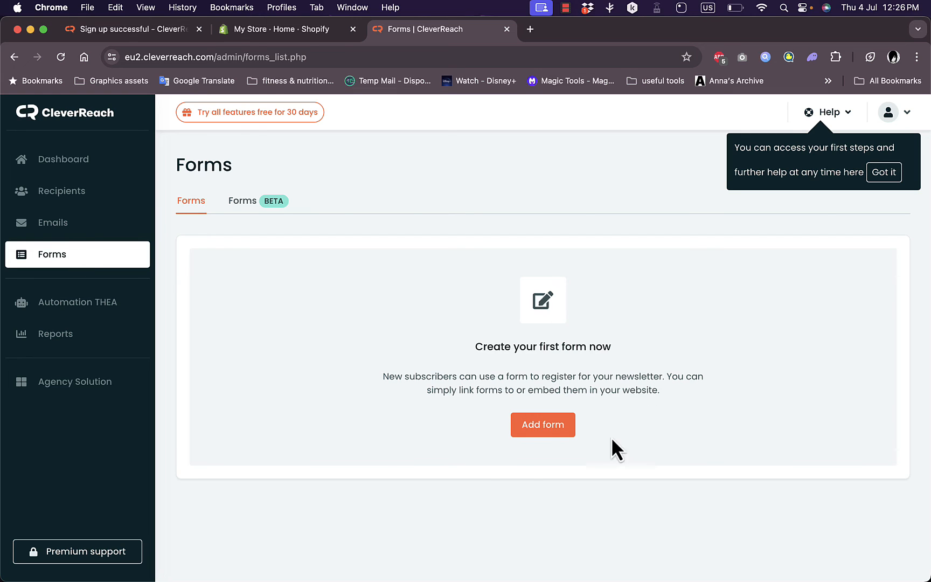
Switch to the Shopify store admin and search for "cleverreach"
click(301, 38)
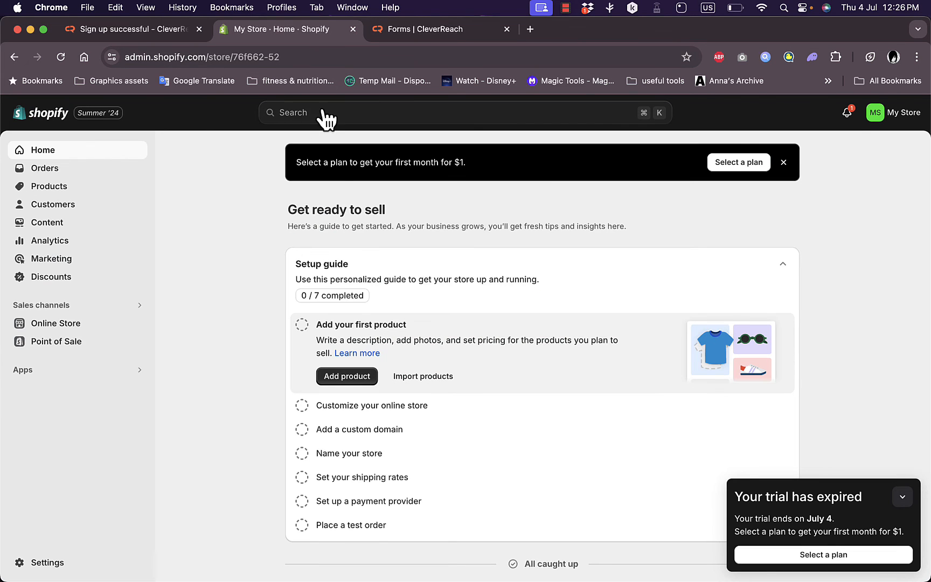
click(364, 114)
text(cl)
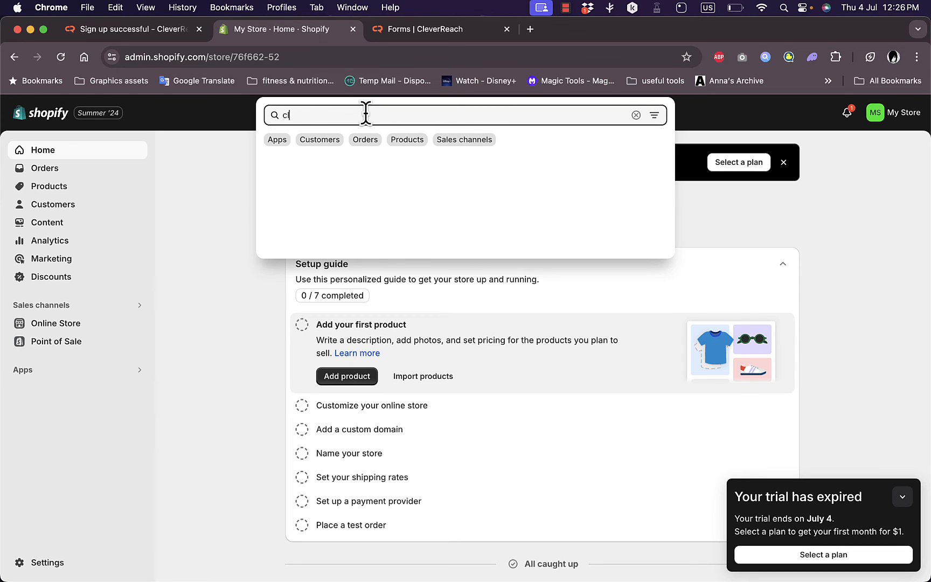
text(everreach)
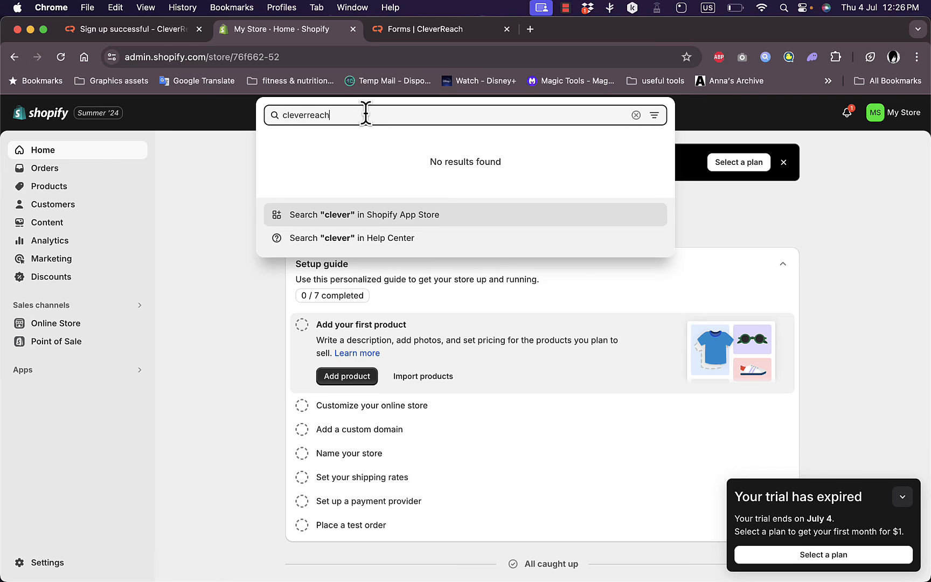
Find "CleverReach - Email marketing" in the Shopify App Store and install it on the store
key(Return)
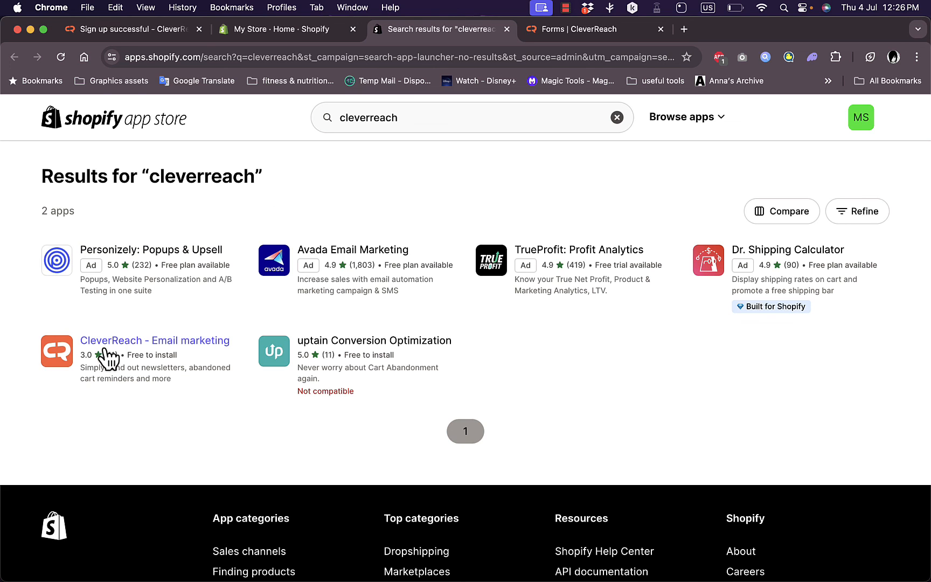
click(142, 344)
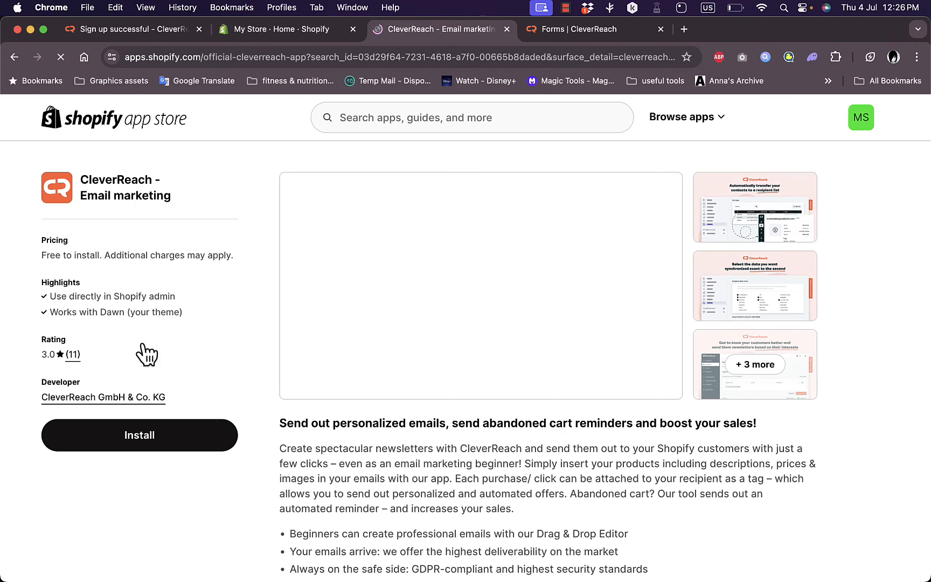
click(156, 439)
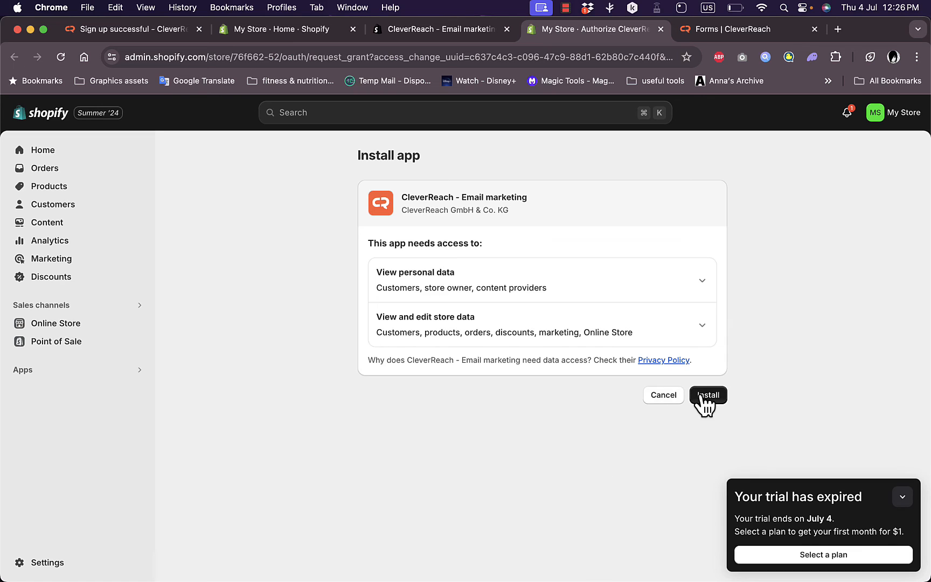
click(705, 396)
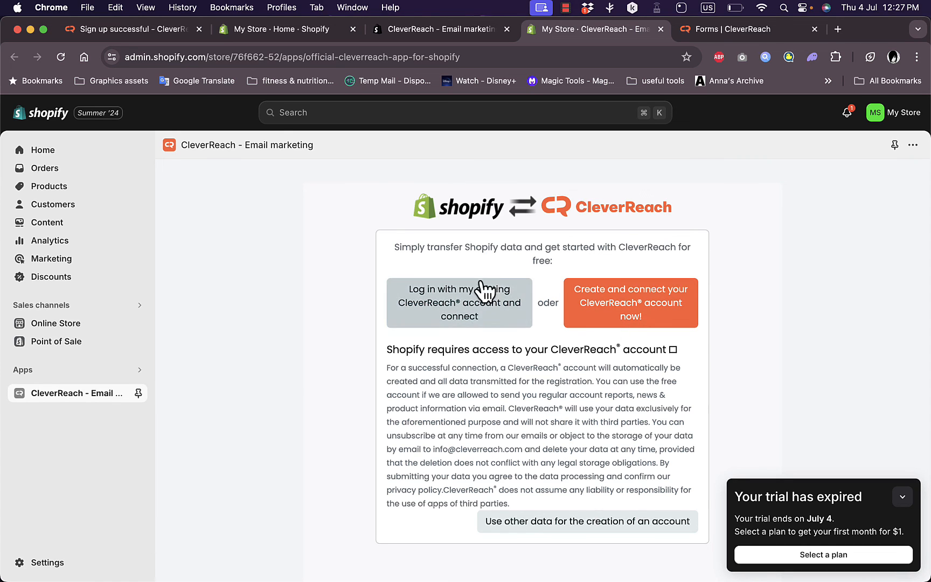
Choose to connect Shopify with an existing CleverReach account and view the login form's fields and access consent option
click(452, 317)
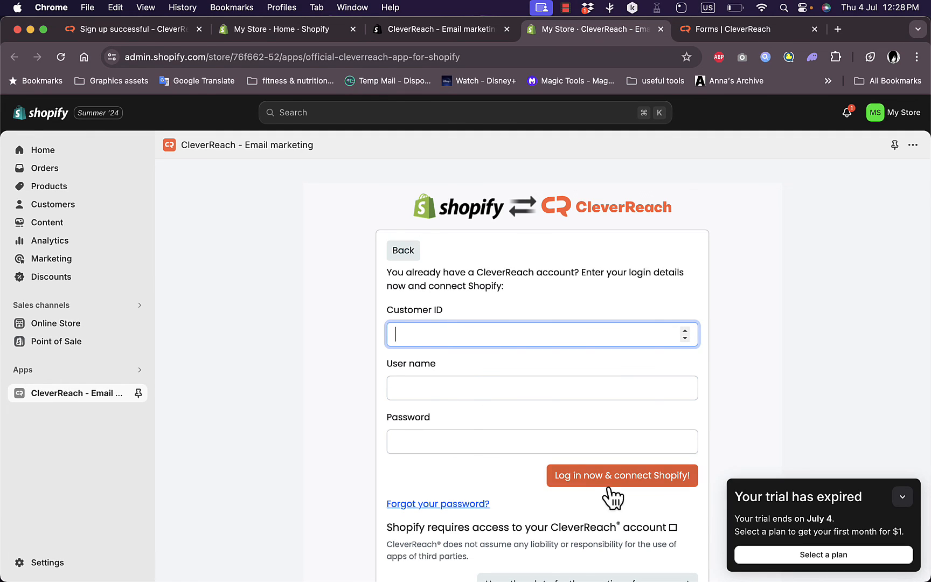
scroll(589, 490, down, 1)
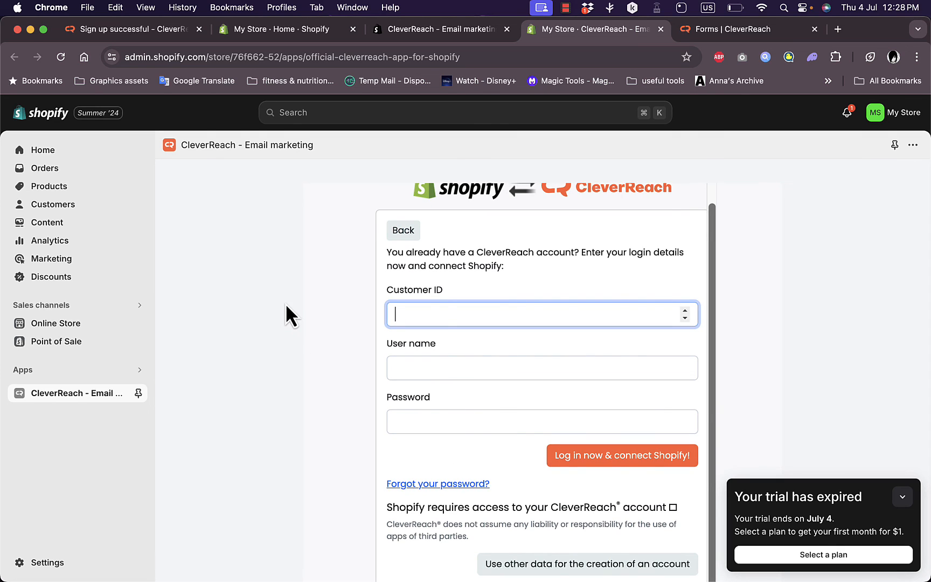